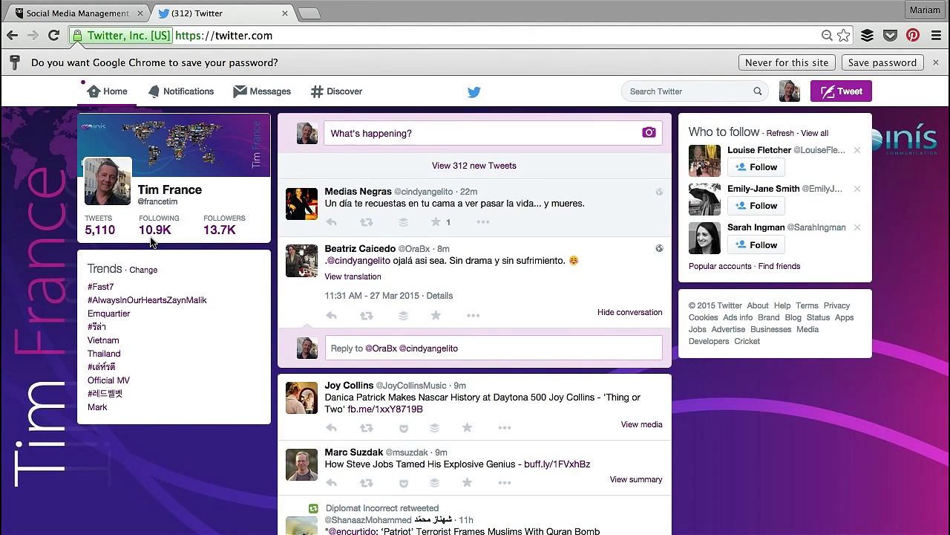
Step: Log in to the second Twitter account, then switch to the Hootsuite homepage tab
{"action": "scroll", "coordinate": [366, 311], "scroll_direction": "down", "scroll_amount": 5}
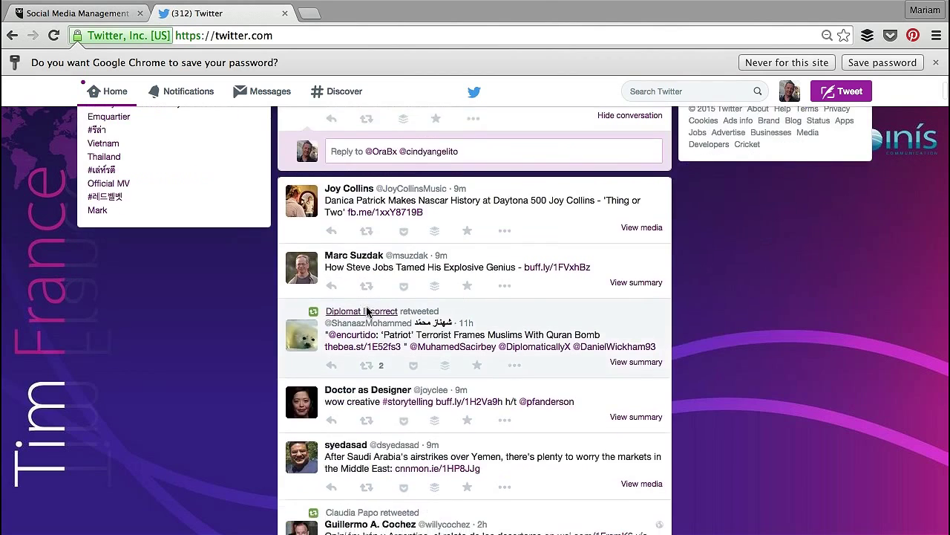
{"action": "scroll", "coordinate": [366, 310], "scroll_direction": "down", "scroll_amount": 4}
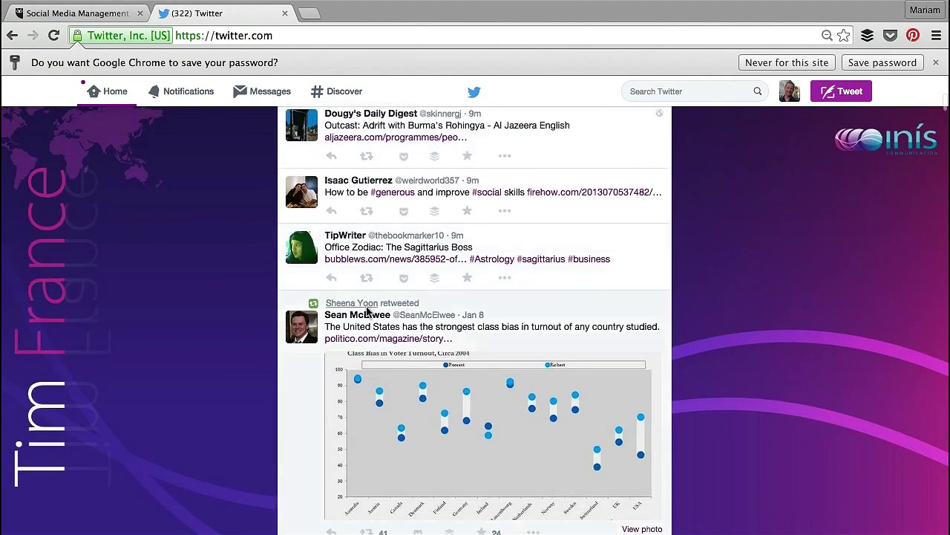
{"action": "scroll", "coordinate": [467, 367], "scroll_direction": "down", "scroll_amount": 2}
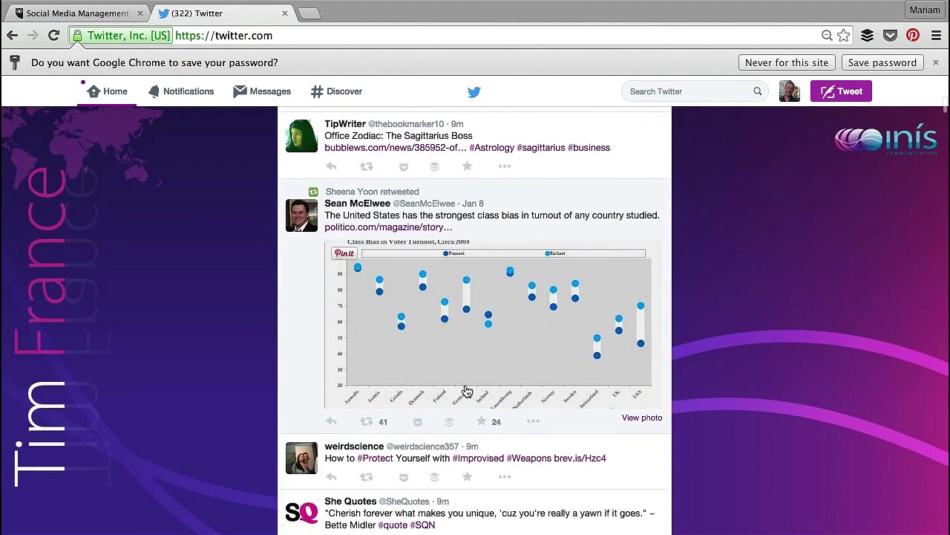
{"action": "scroll", "coordinate": [467, 391], "scroll_direction": "down", "scroll_amount": 2}
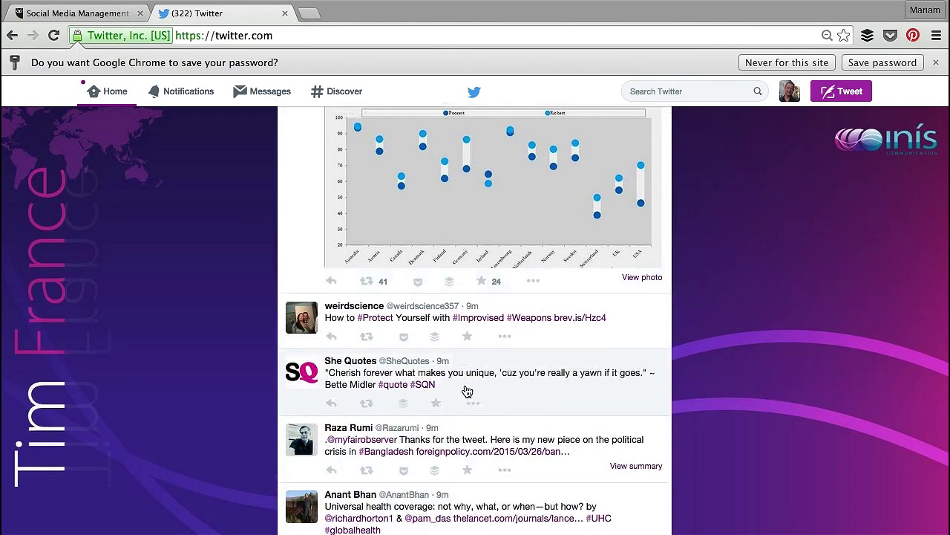
{"action": "scroll", "coordinate": [467, 392], "scroll_direction": "down", "scroll_amount": 1}
{"action": "scroll", "coordinate": [466, 392], "scroll_direction": "up", "scroll_amount": 15}
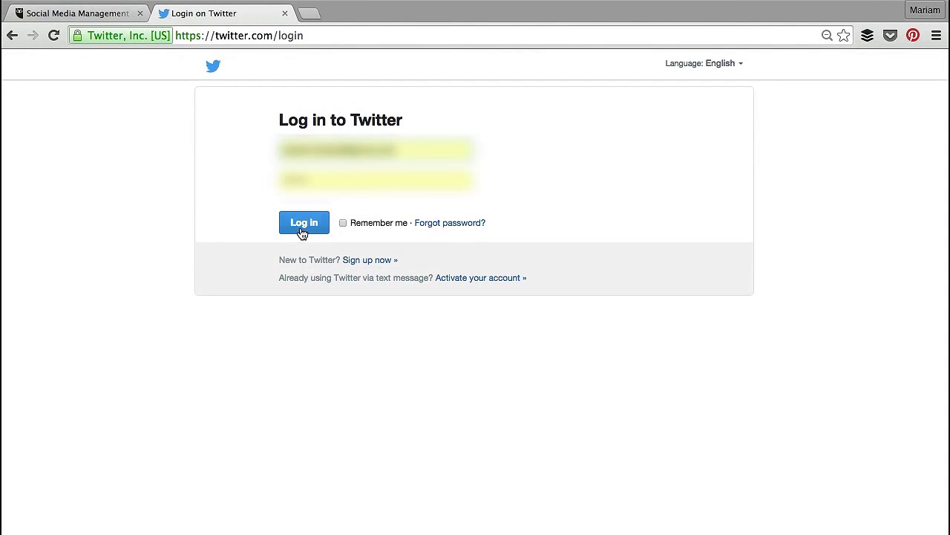
{"action": "left_click", "coordinate": [302, 233]}
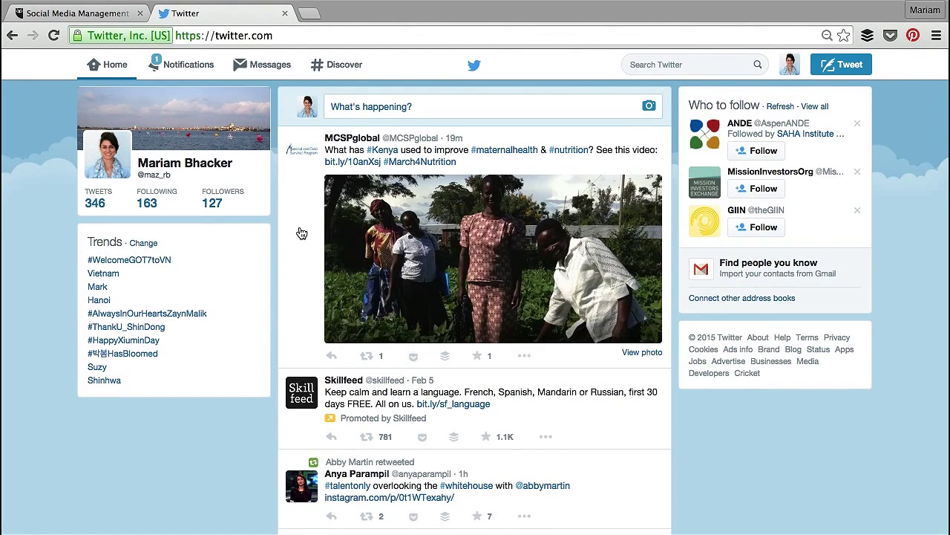
{"action": "left_click", "coordinate": [99, 13]}
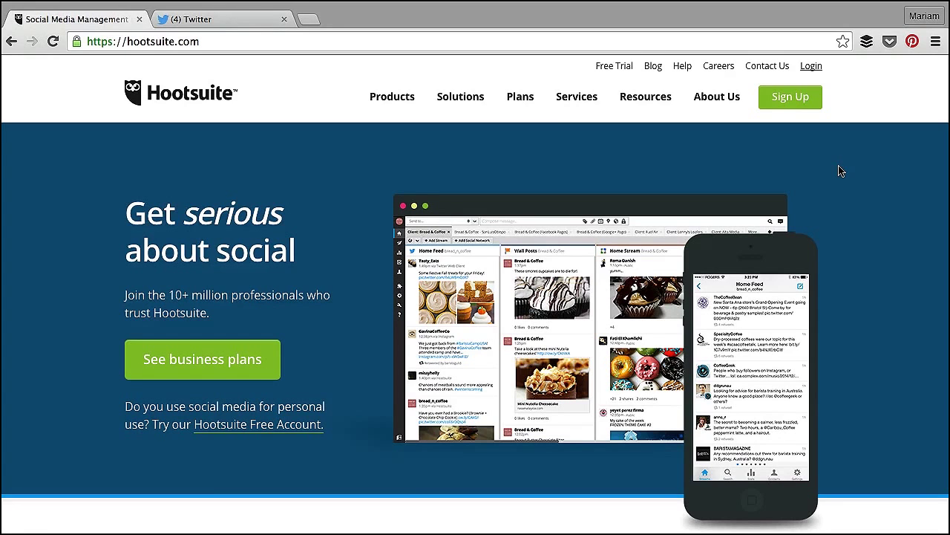
Step: From Plans & pricing, choose Get Started Now under the Free plan to reach the signup form
{"action": "left_click", "coordinate": [808, 100]}
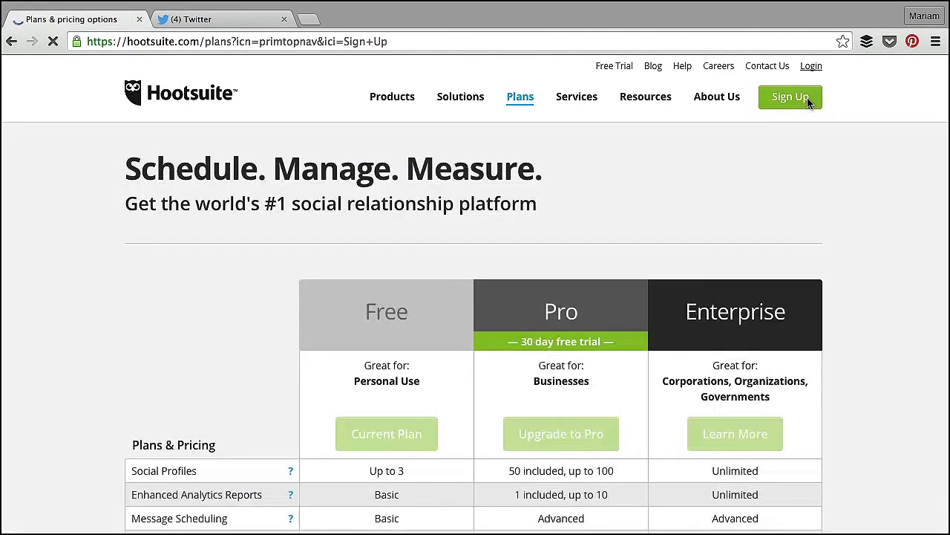
{"action": "scroll", "coordinate": [677, 240], "scroll_direction": "down", "scroll_amount": 1}
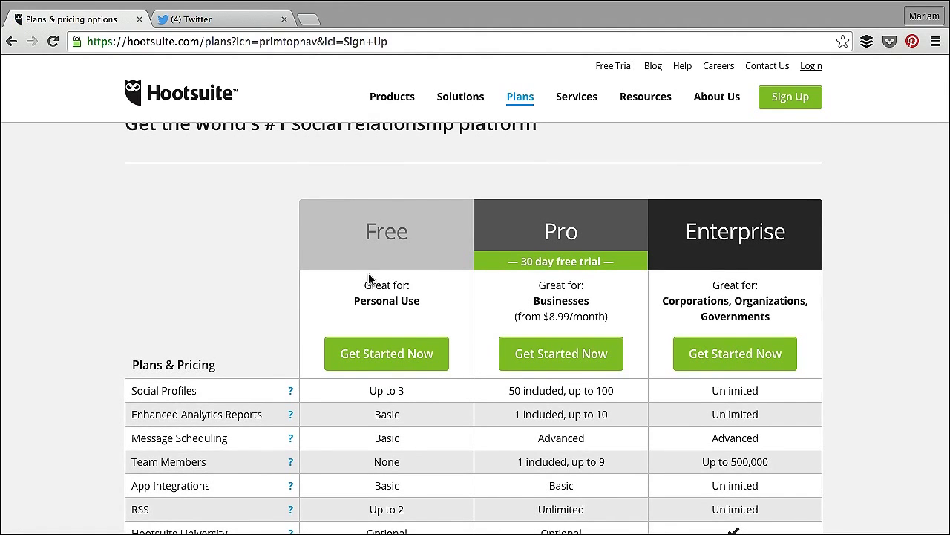
{"action": "scroll", "coordinate": [369, 279], "scroll_direction": "down", "scroll_amount": 2}
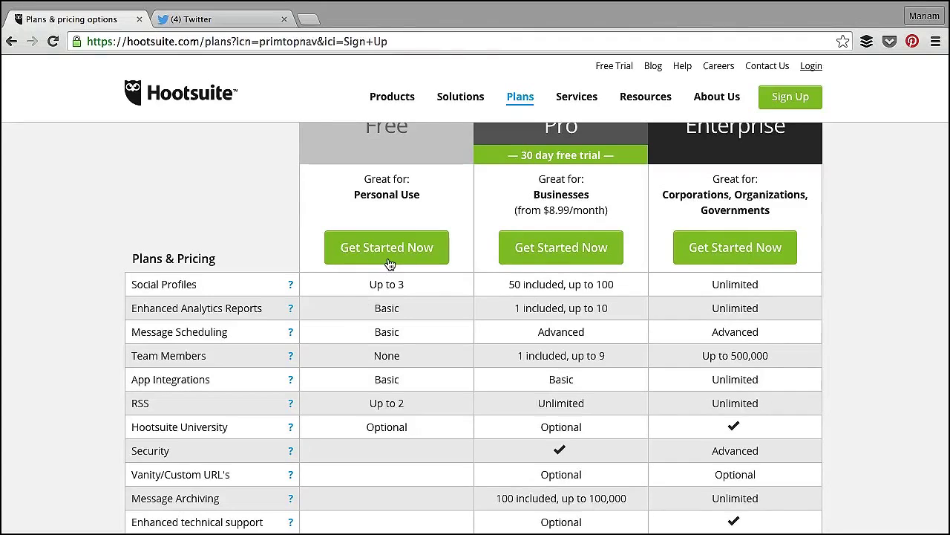
{"action": "left_click", "coordinate": [389, 262]}
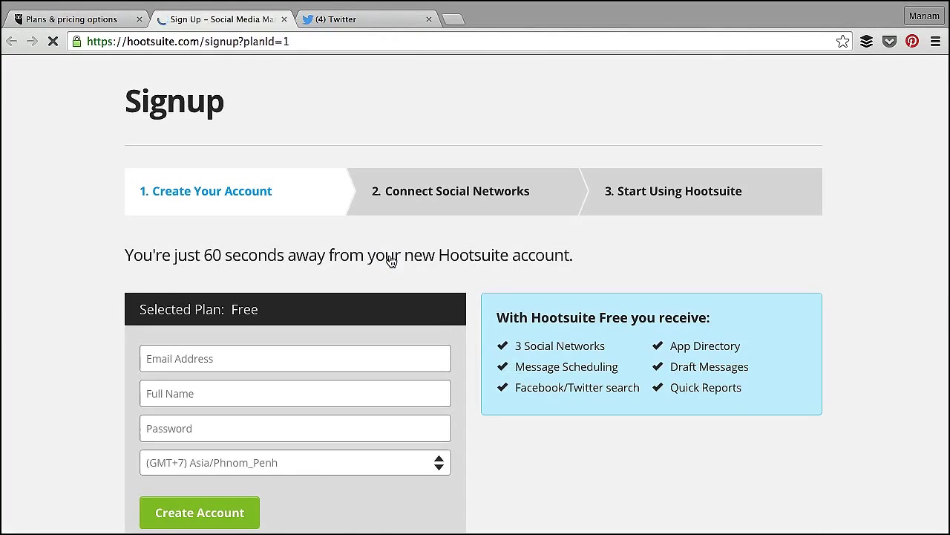
{"action": "scroll", "coordinate": [323, 369], "scroll_direction": "down", "scroll_amount": 2}
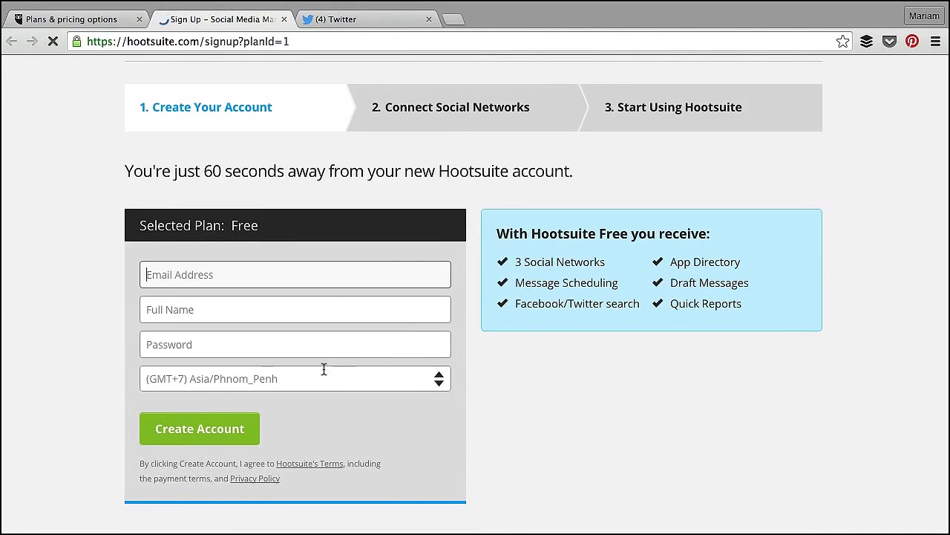
{"action": "scroll", "coordinate": [324, 369], "scroll_direction": "up", "scroll_amount": 2}
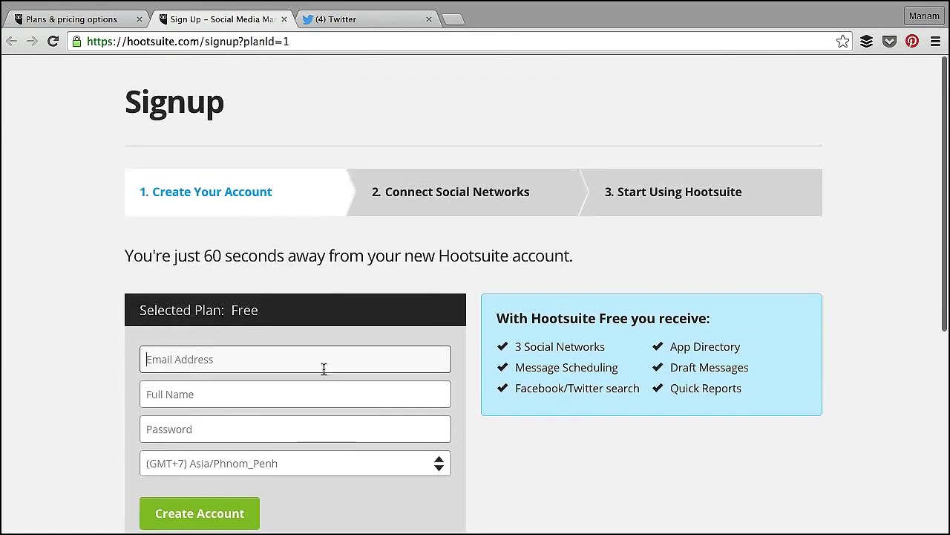
Step: Go to the Hootsuite login page and enter the account e-mail and password
{"action": "left_click", "coordinate": [94, 18]}
{"action": "left_click", "coordinate": [812, 68]}
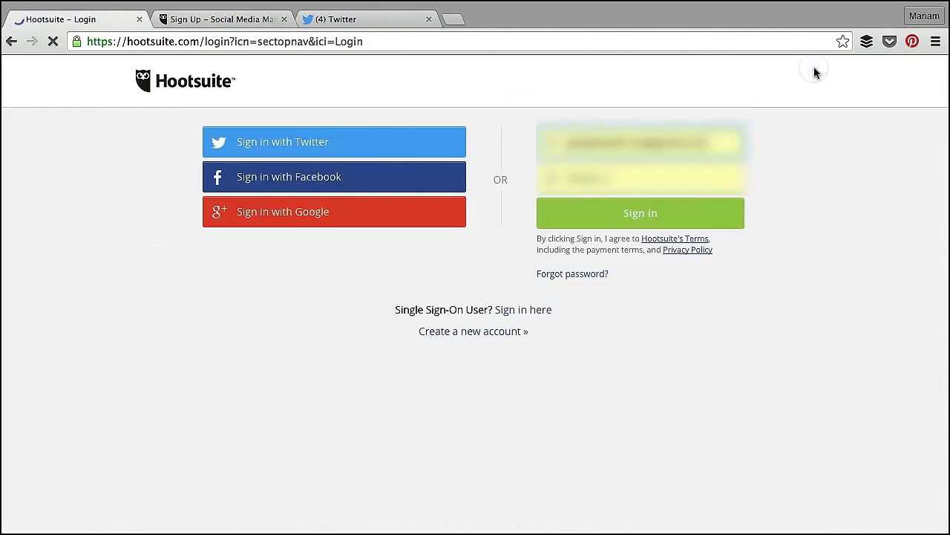
{"action": "left_click", "coordinate": [500, 138]}
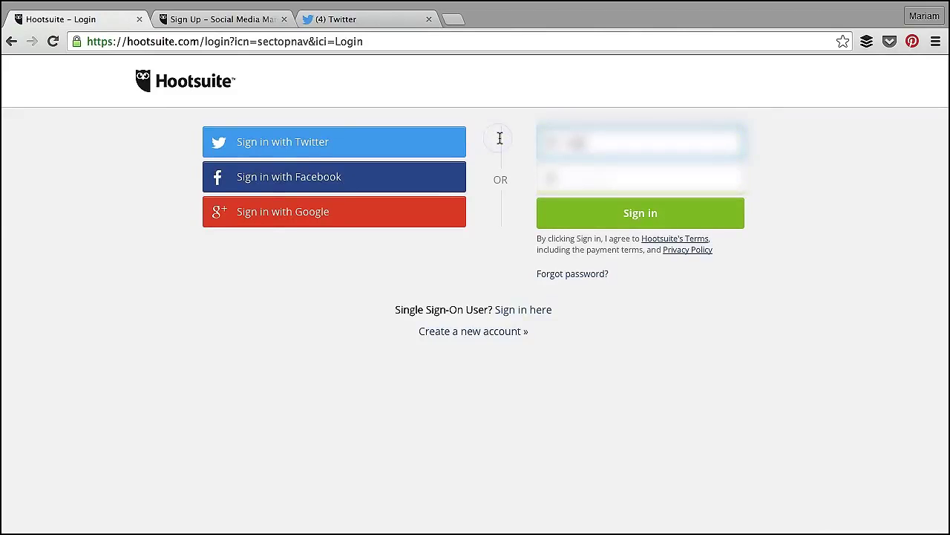
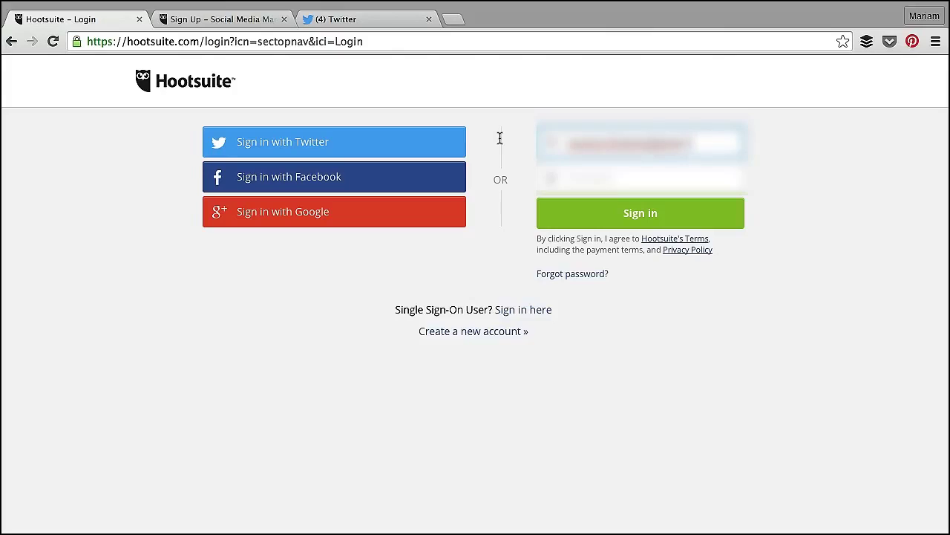
{"action": "key", "text": "Tab"}
{"action": "type", "text": "****"}
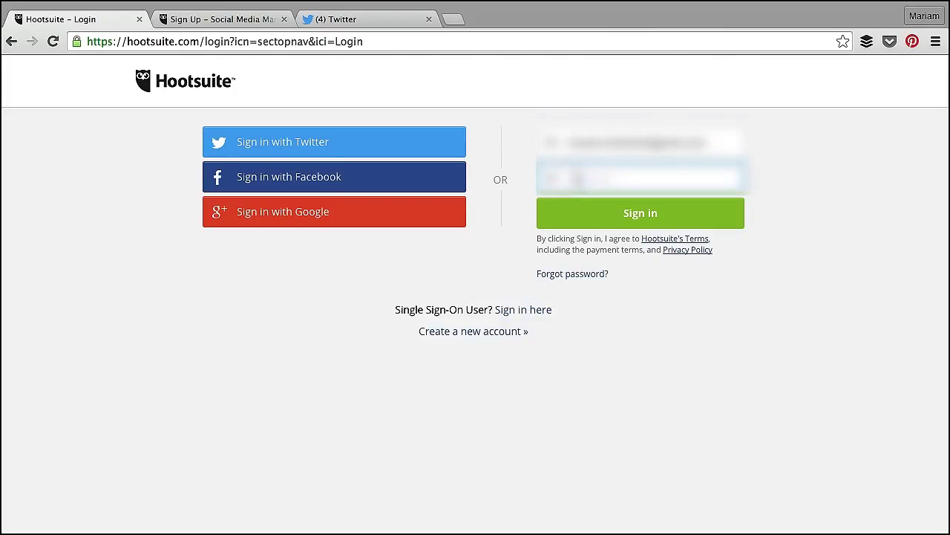
{"action": "type", "text": "**"}
Step: Submit the login, dismiss the Hootsuite University promo, and open the member profile page
{"action": "key", "text": "Return"}
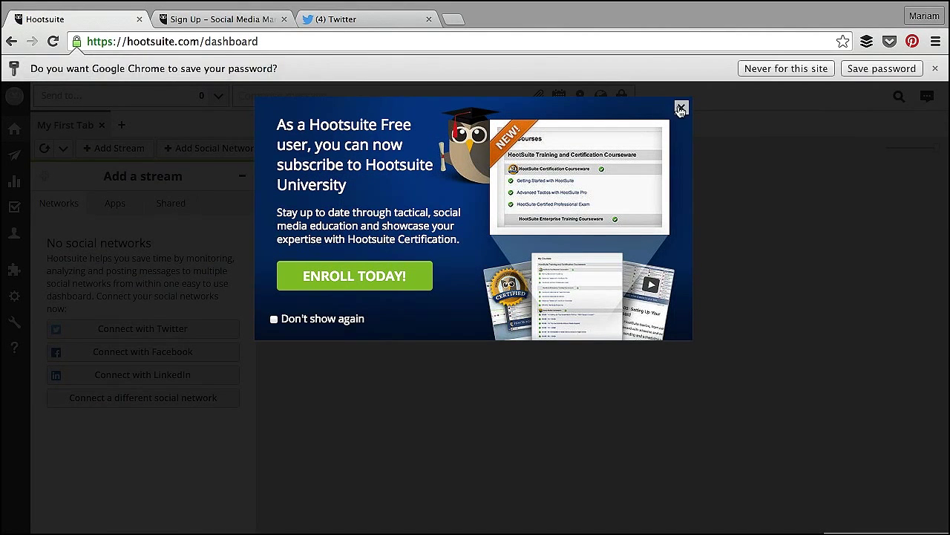
{"action": "left_click", "coordinate": [680, 109]}
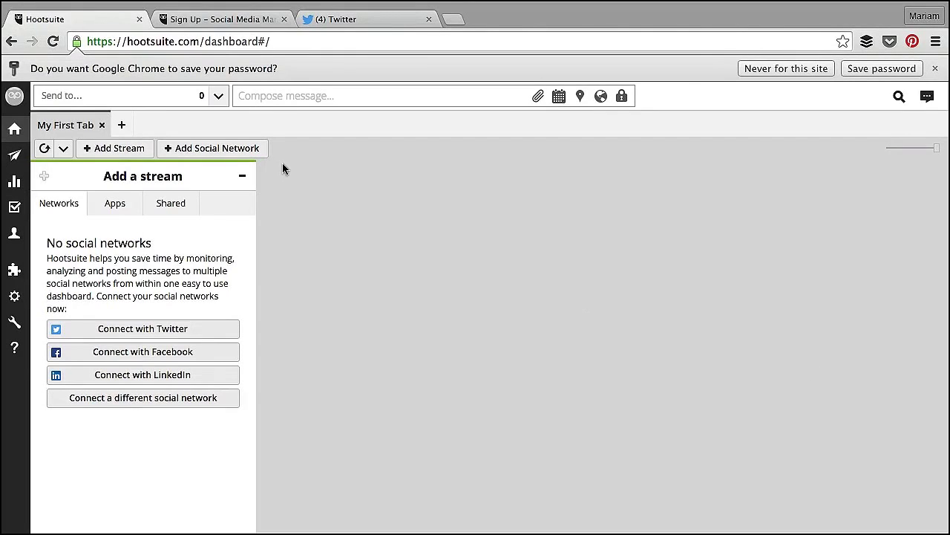
{"action": "left_click", "coordinate": [13, 97]}
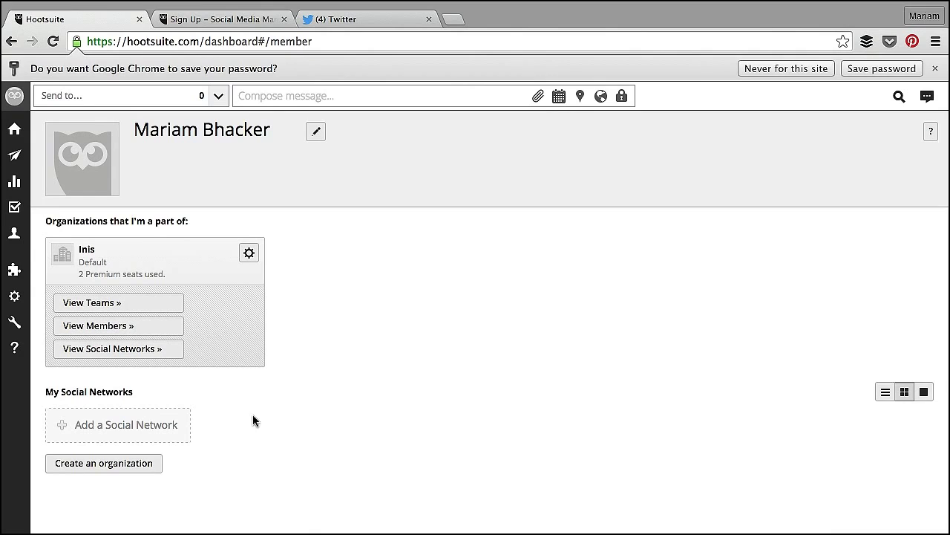
Step: Add a Twitter network with the Follow Hootsuite and Follow HootsuiteAPAC options unchecked
{"action": "left_click", "coordinate": [127, 433]}
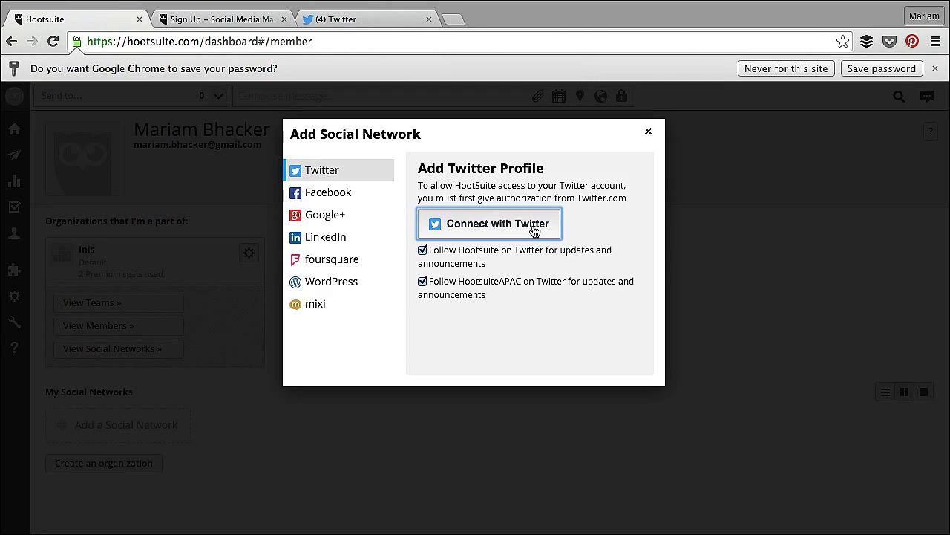
{"action": "left_click_drag", "start_coordinate": [361, 20], "coordinate": [288, 24]}
{"action": "left_click", "coordinate": [55, 19]}
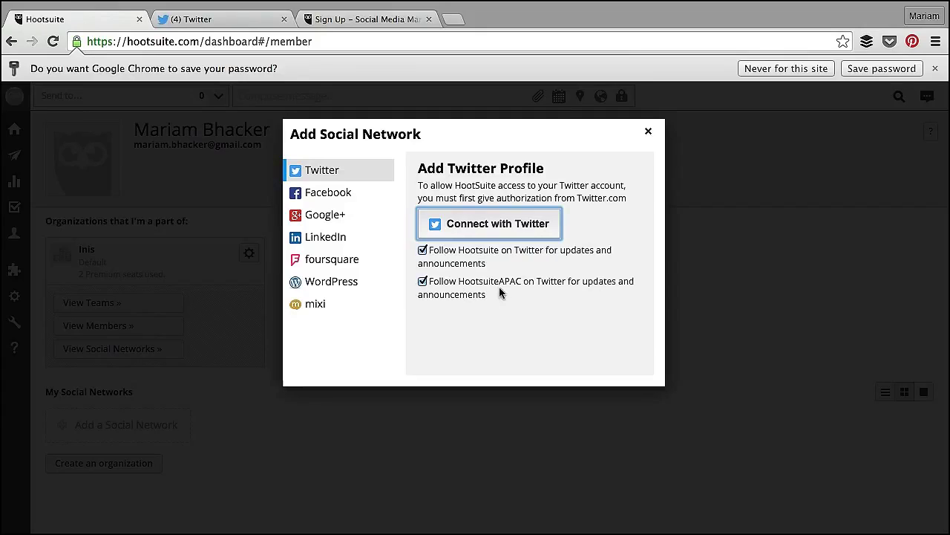
{"action": "left_click", "coordinate": [422, 251]}
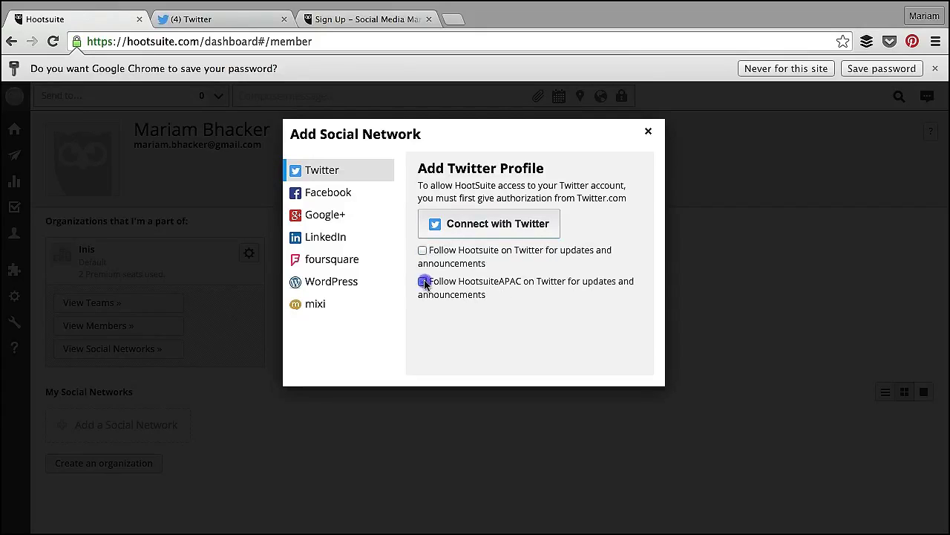
{"action": "left_click", "coordinate": [422, 281]}
{"action": "left_click", "coordinate": [505, 231]}
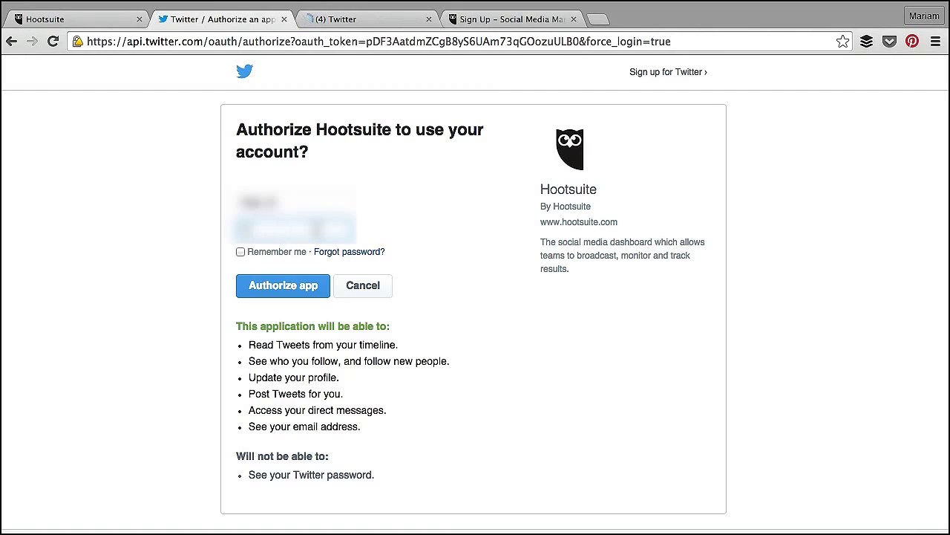
Step: Authorize Hootsuite for the Twitter account, take ownership of it, and return to Twitter's tab
{"action": "left_click", "coordinate": [284, 297]}
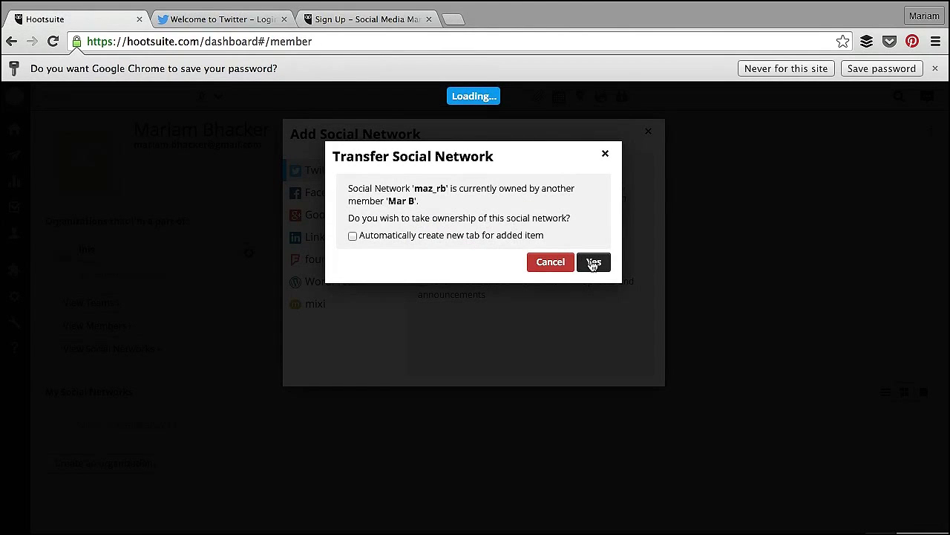
{"action": "left_click", "coordinate": [594, 263]}
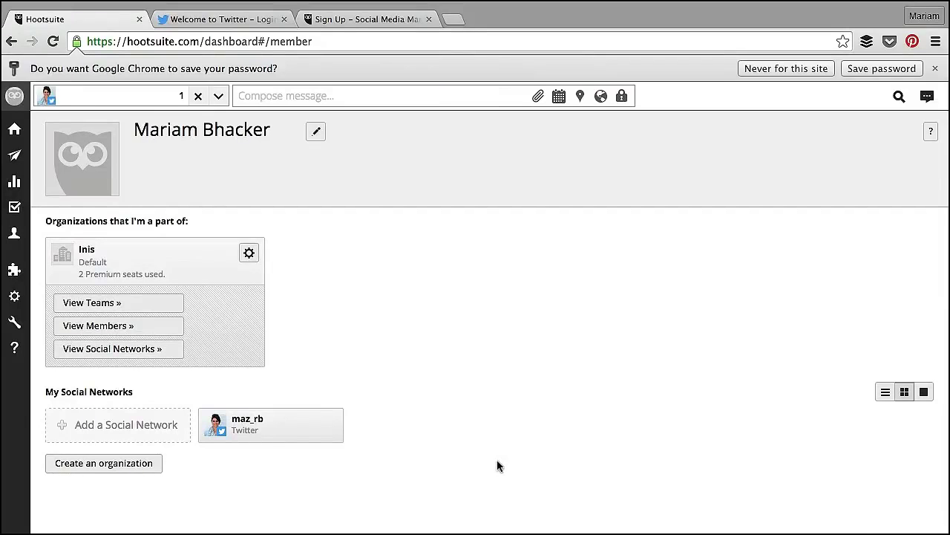
{"action": "left_click", "coordinate": [264, 20]}
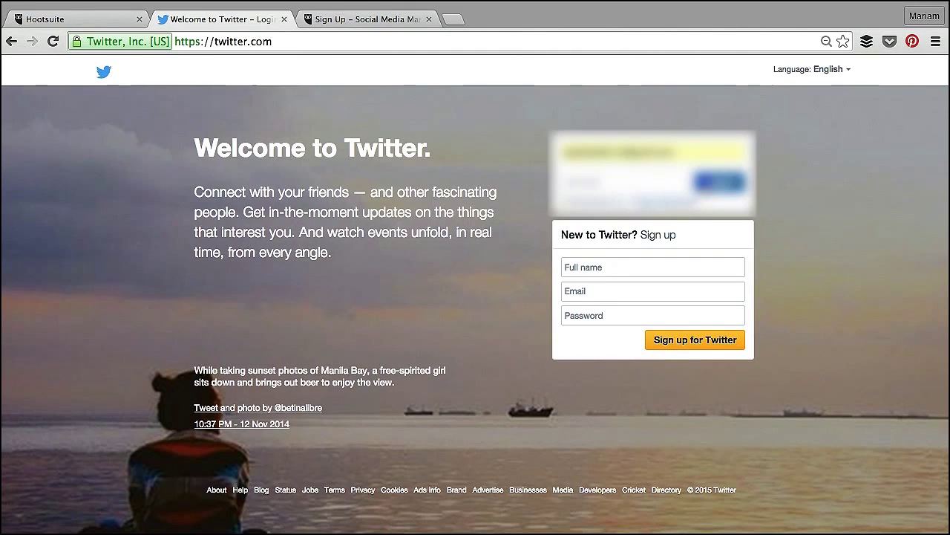
Step: Log in on Twitter, then add another Hootsuite social network with both Follow options unchecked
{"action": "left_click", "coordinate": [706, 184]}
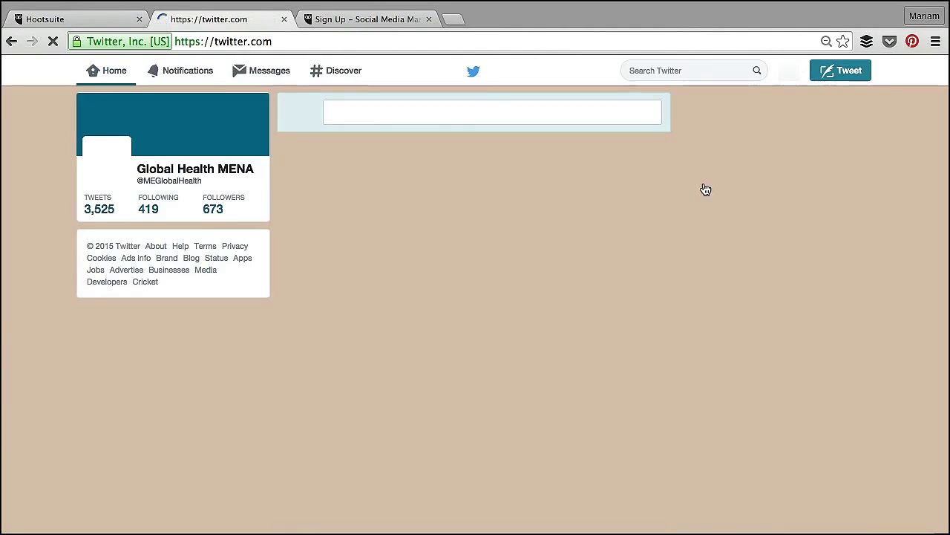
{"action": "left_click", "coordinate": [95, 19]}
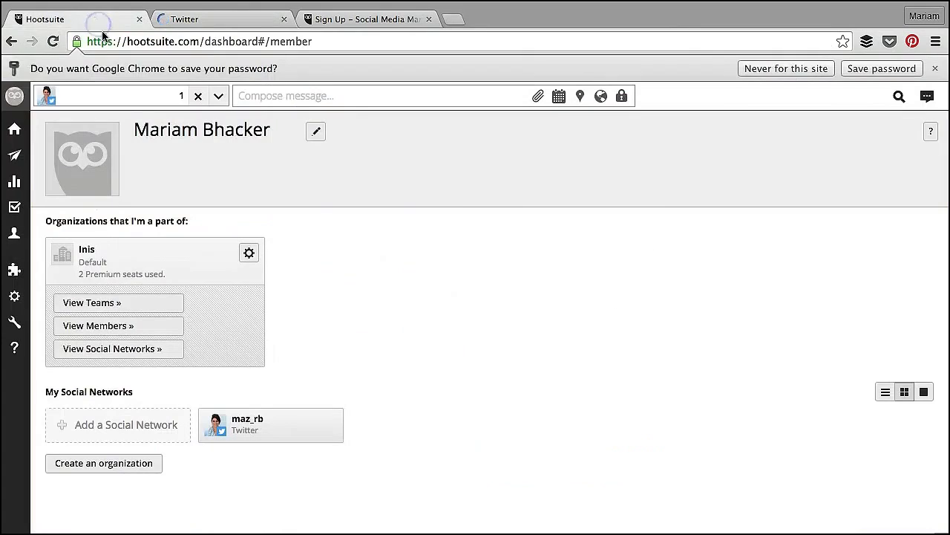
{"action": "left_click", "coordinate": [108, 435]}
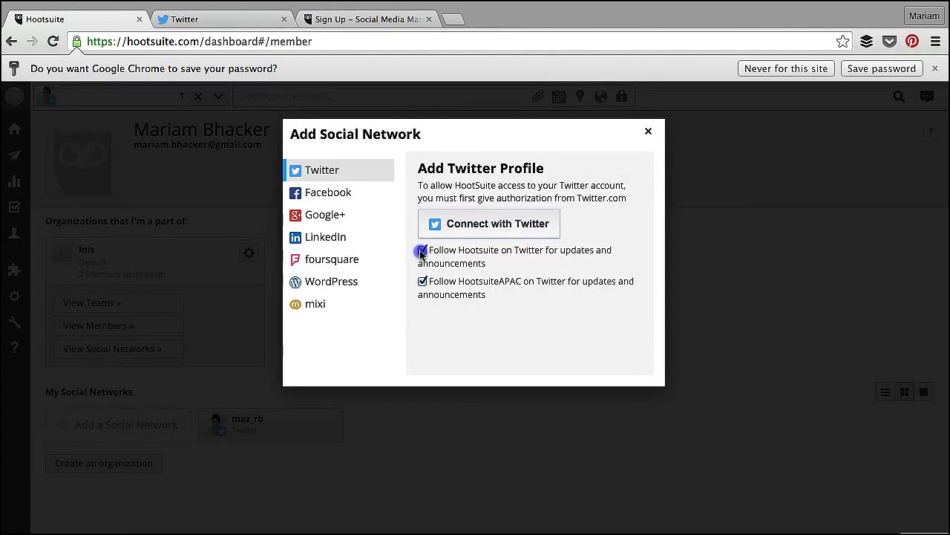
{"action": "left_click", "coordinate": [422, 251]}
{"action": "left_click", "coordinate": [423, 281]}
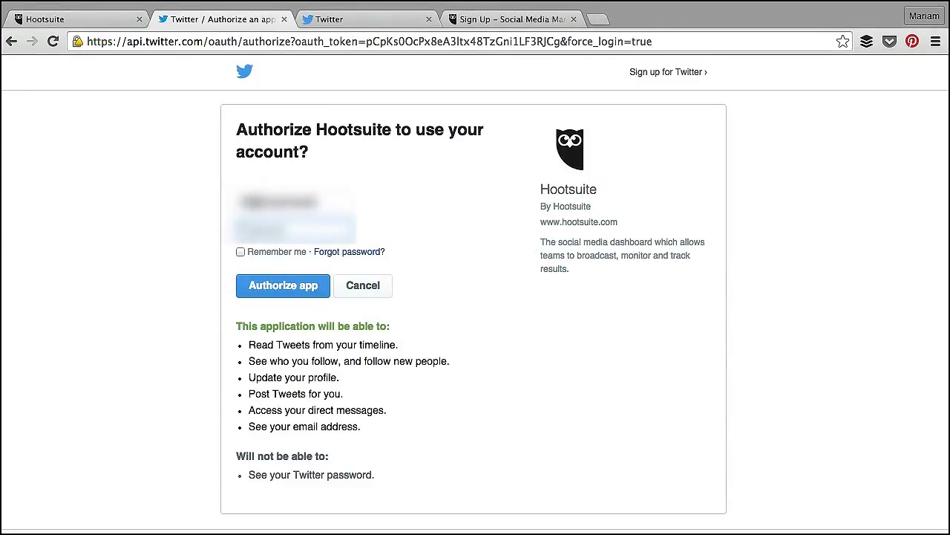
Step: Authorize the MEGlobalHealth Twitter account and confirm Yes to transfer its ownership to Hootsuite
{"action": "left_click", "coordinate": [264, 232]}
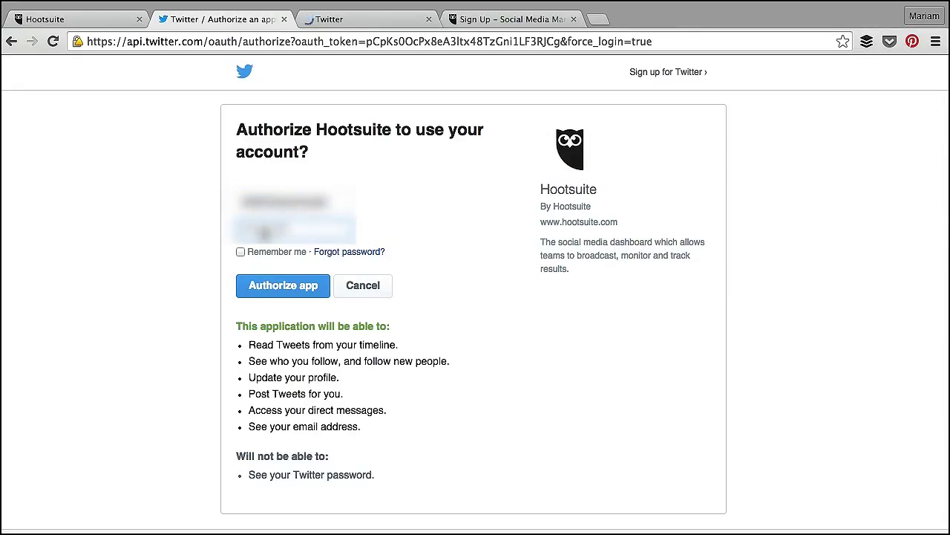
{"action": "left_click", "coordinate": [260, 288]}
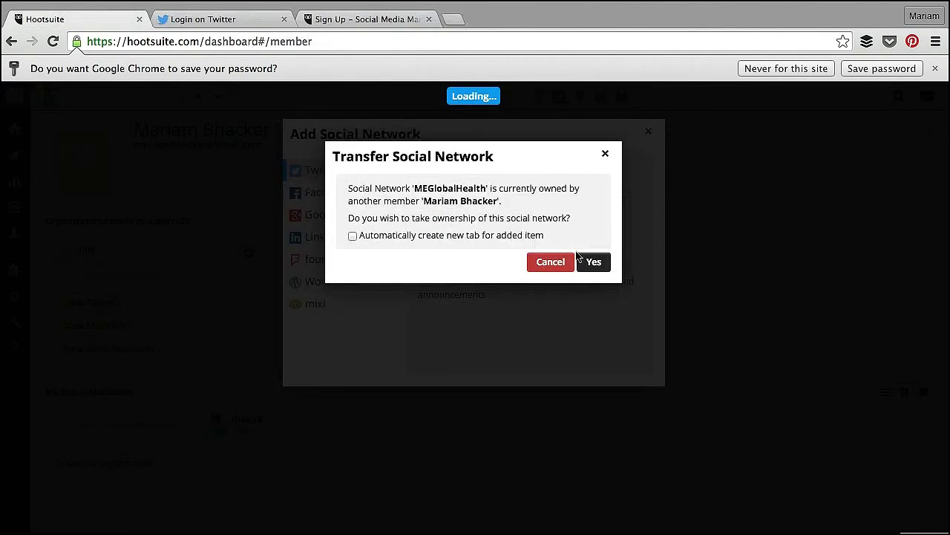
{"action": "left_click", "coordinate": [594, 264]}
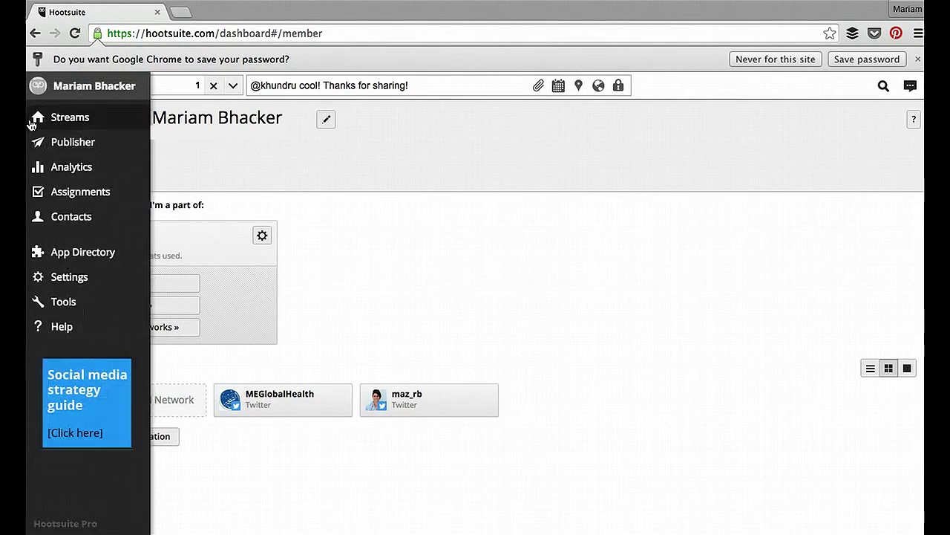
Step: Open the Streams dashboard and review the Home Feed, Mentions and Retweeted columns
{"action": "left_click", "coordinate": [58, 119]}
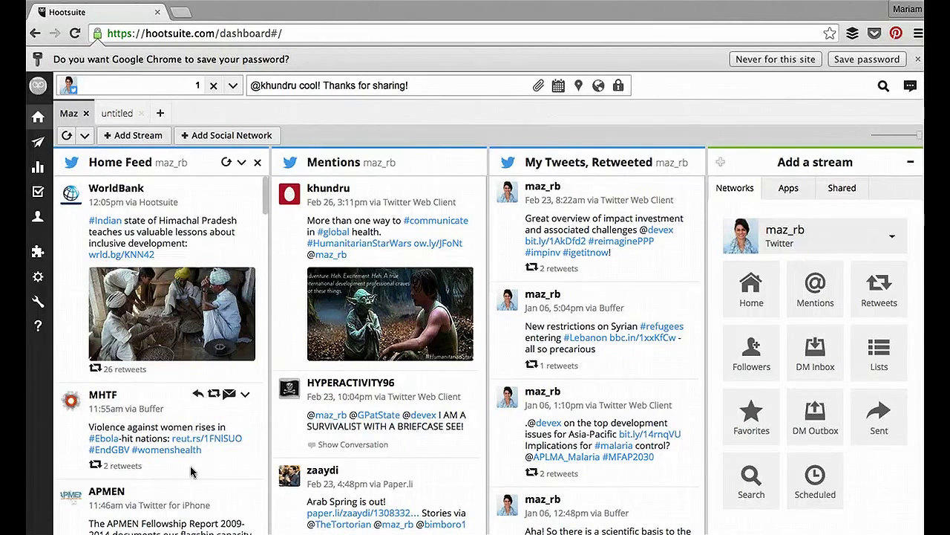
{"action": "scroll", "coordinate": [190, 471], "scroll_direction": "down", "scroll_amount": 5}
{"action": "scroll", "coordinate": [190, 472], "scroll_direction": "up", "scroll_amount": 5}
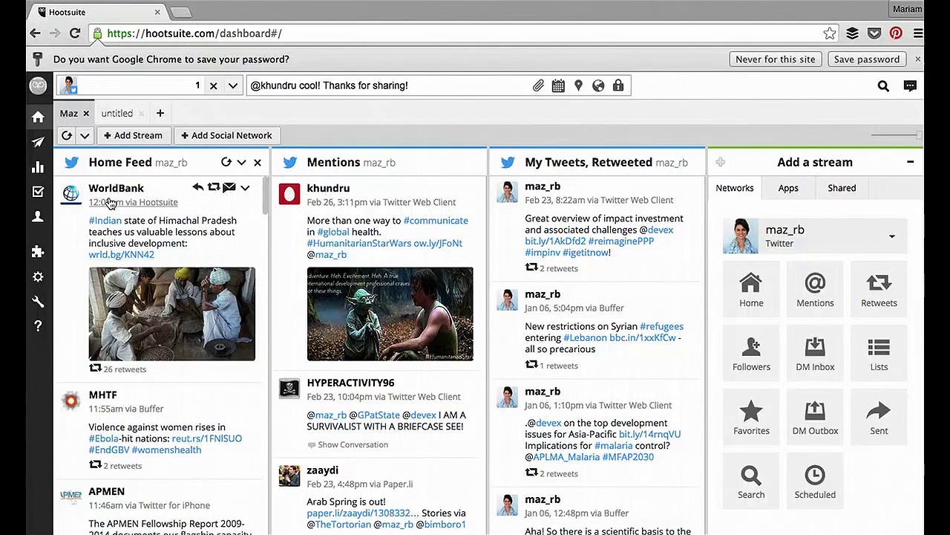
{"action": "mouse_move", "coordinate": [139, 180]}
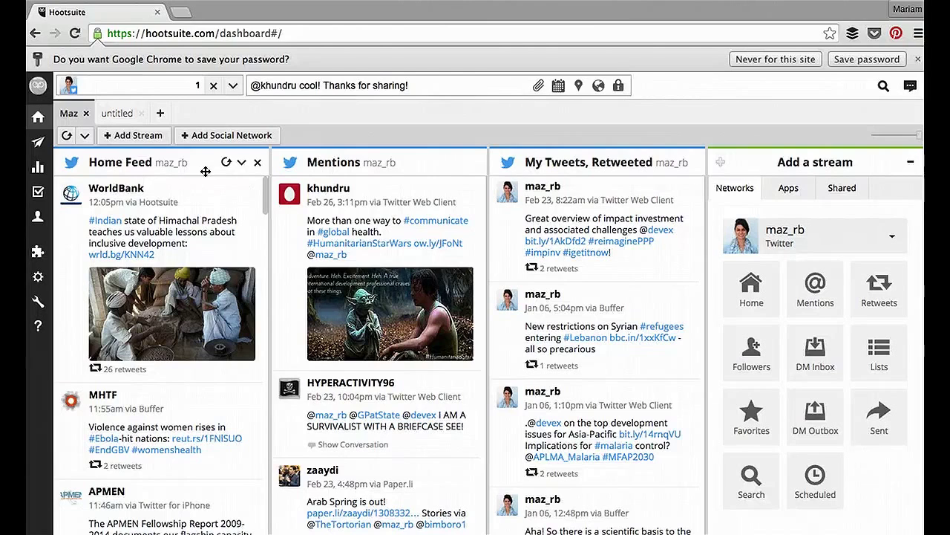
Step: Delete the Home Feed stream from the Maz tab
{"action": "left_click", "coordinate": [257, 163]}
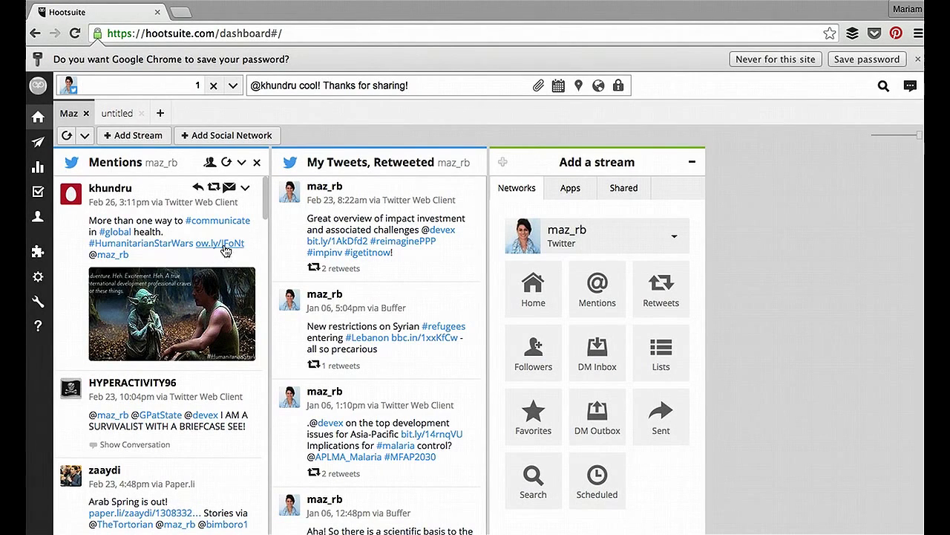
Step: Reply to the top Mentions tweet with 'cool! Thanks for sharing!' and leave it unsent
{"action": "left_click", "coordinate": [198, 191]}
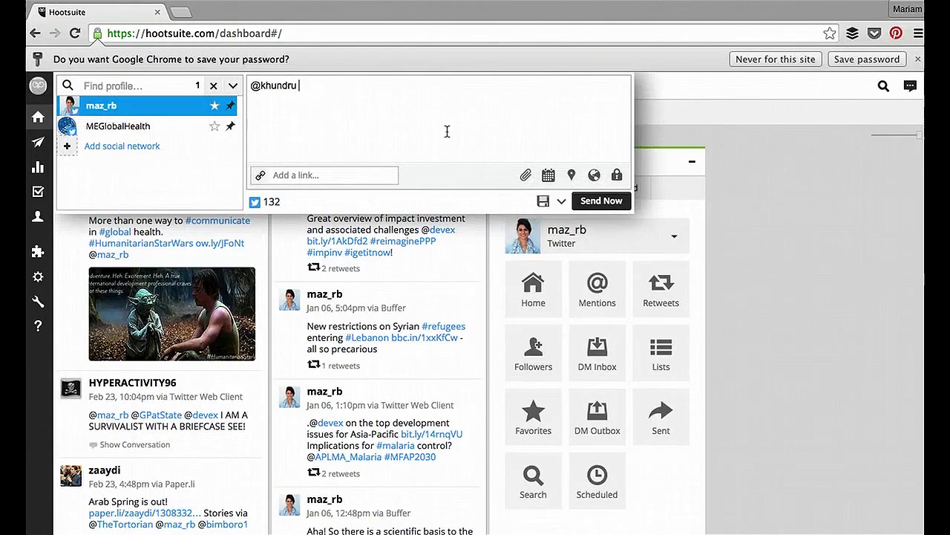
{"action": "type", "text": "cool! Than"}
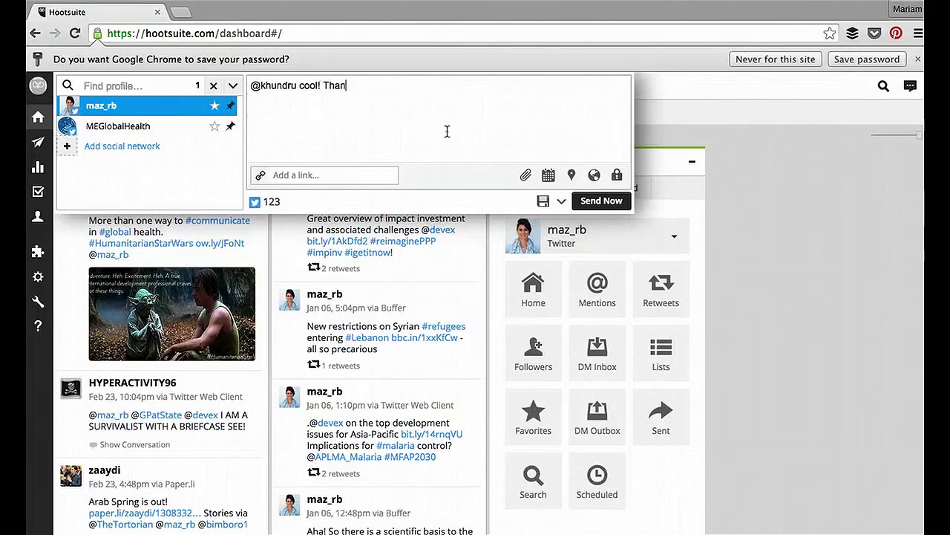
{"action": "type", "text": "ks for sharing!"}
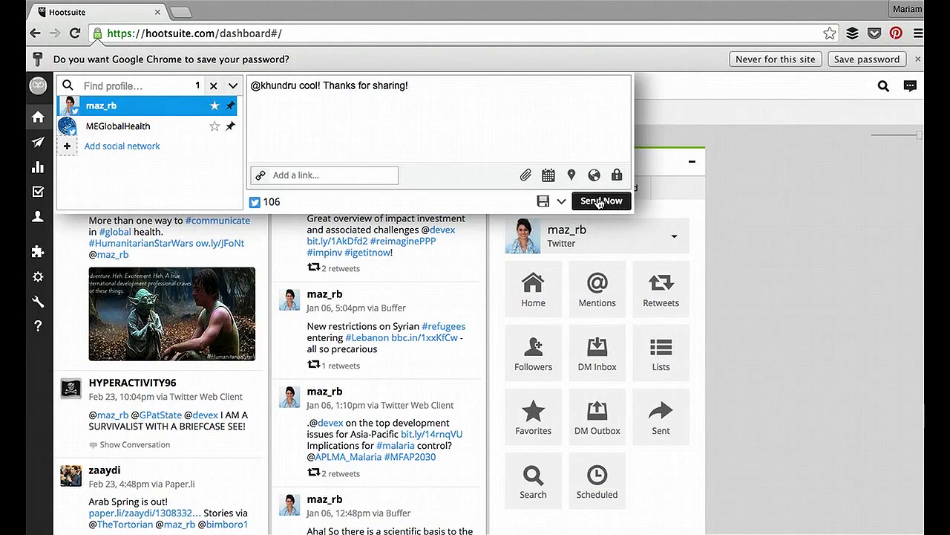
{"action": "left_click", "coordinate": [679, 138]}
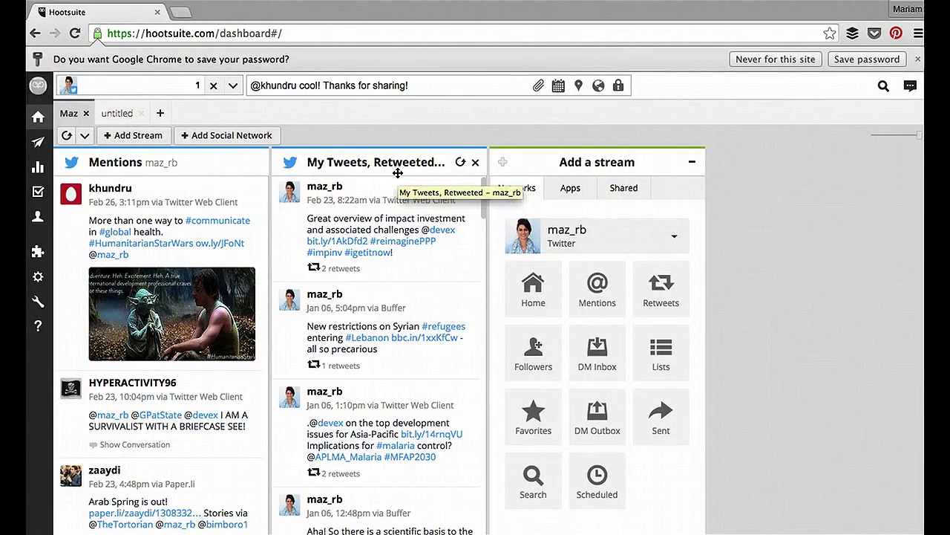
{"action": "left_click", "coordinate": [353, 272]}
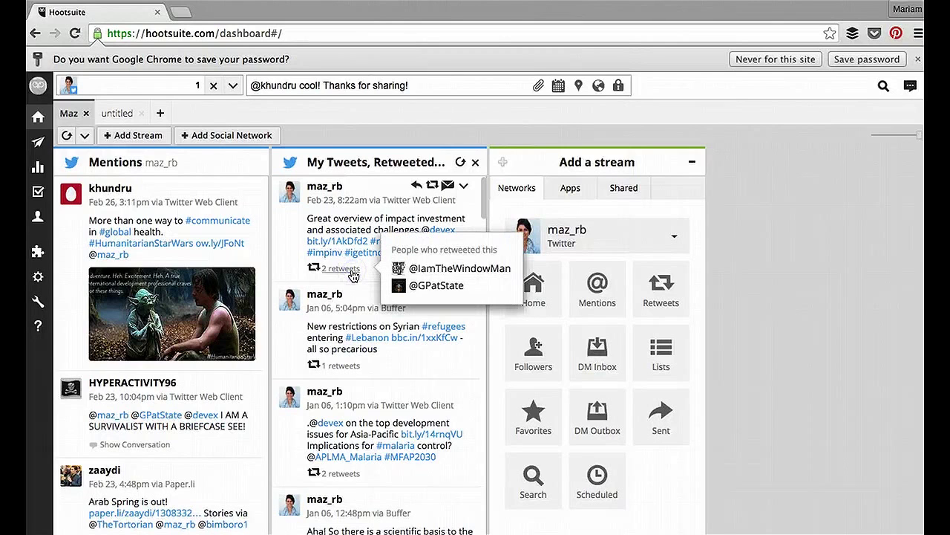
{"action": "left_click", "coordinate": [436, 288]}
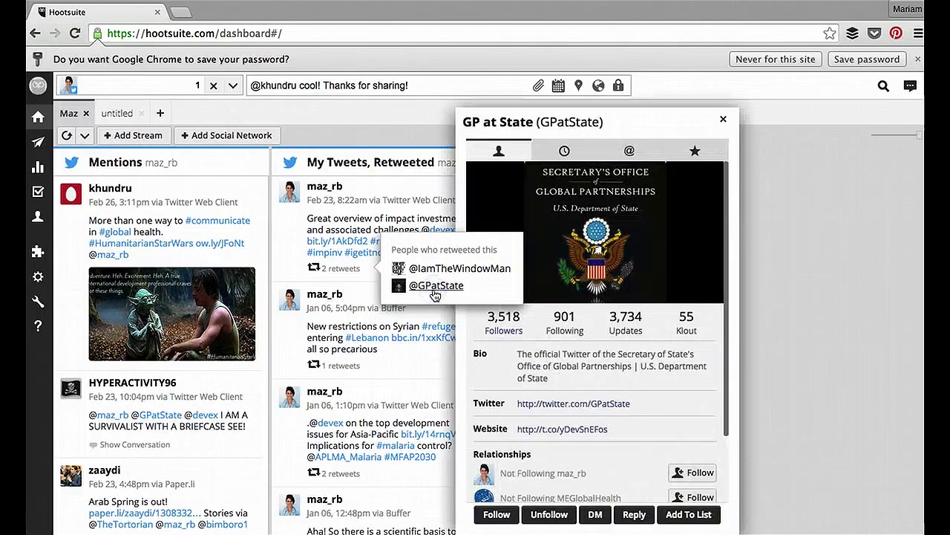
{"action": "scroll", "coordinate": [713, 274], "scroll_direction": "down", "scroll_amount": 1}
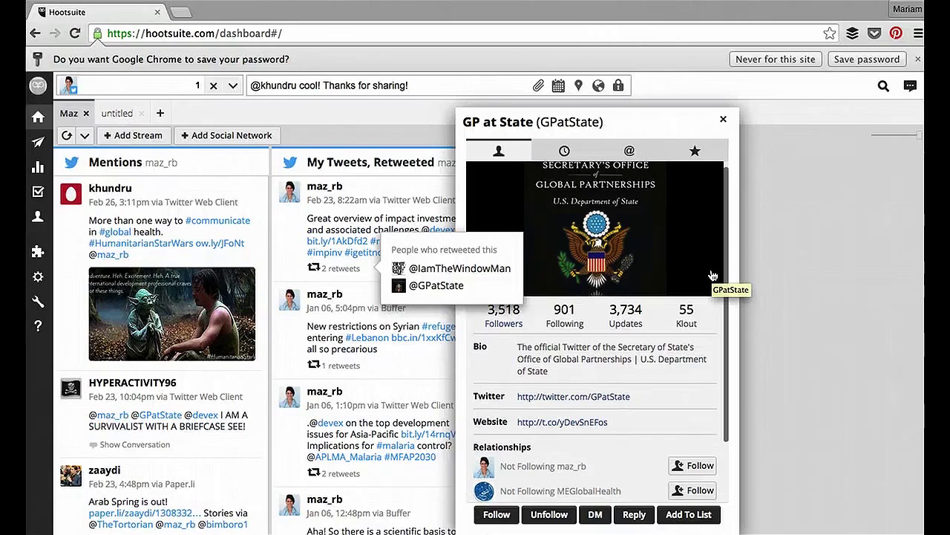
{"action": "scroll", "coordinate": [713, 275], "scroll_direction": "down", "scroll_amount": 2}
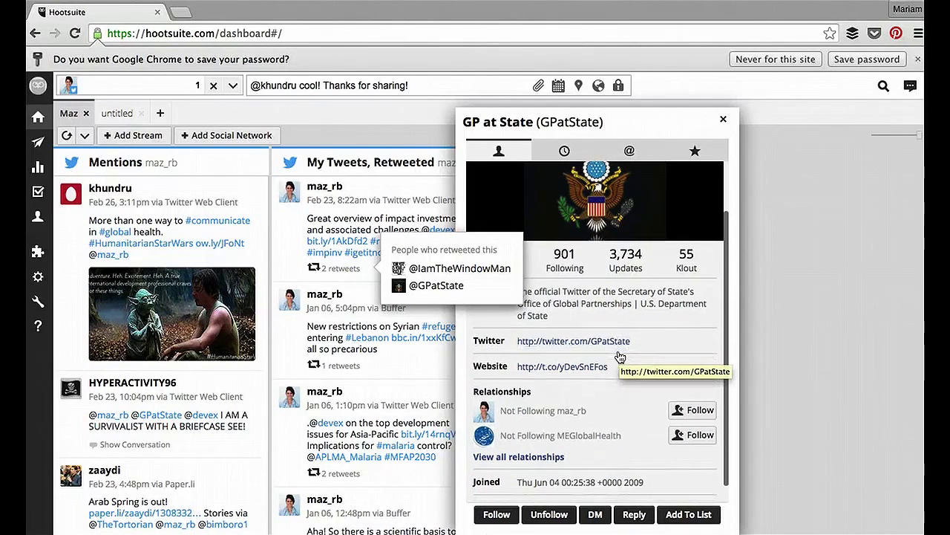
{"action": "scroll", "coordinate": [620, 357], "scroll_direction": "down", "scroll_amount": 1}
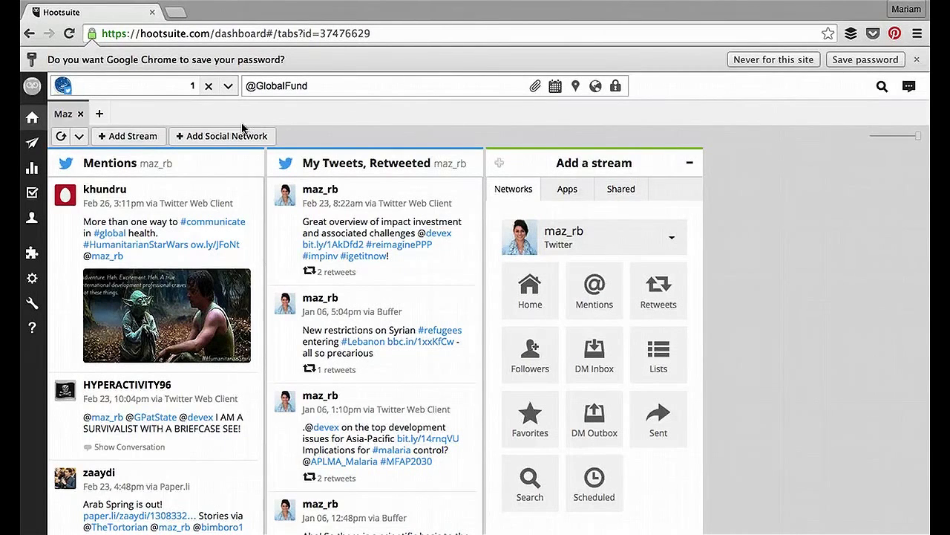
Step: Create a new dashboard tab named GHME
{"action": "left_click", "coordinate": [99, 114]}
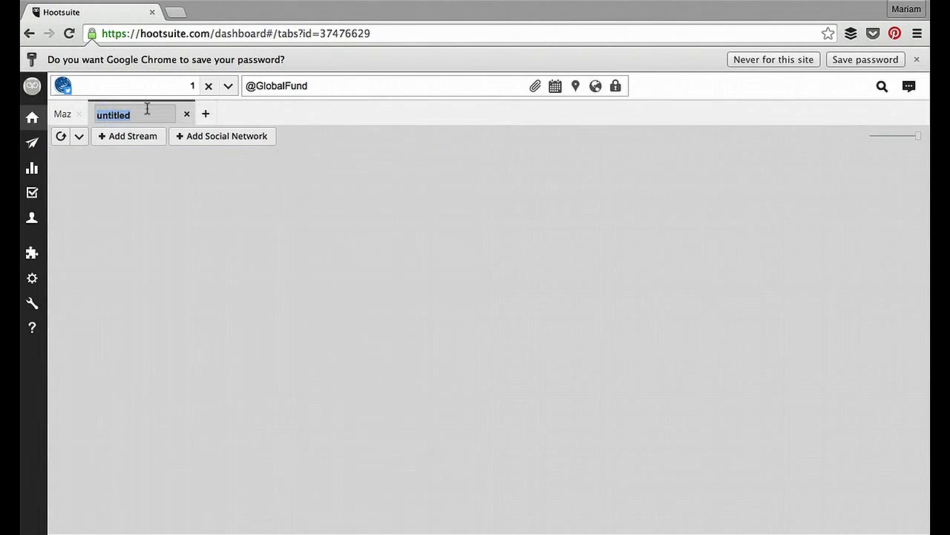
{"action": "type", "text": "GHME"}
{"action": "key", "text": "Return"}
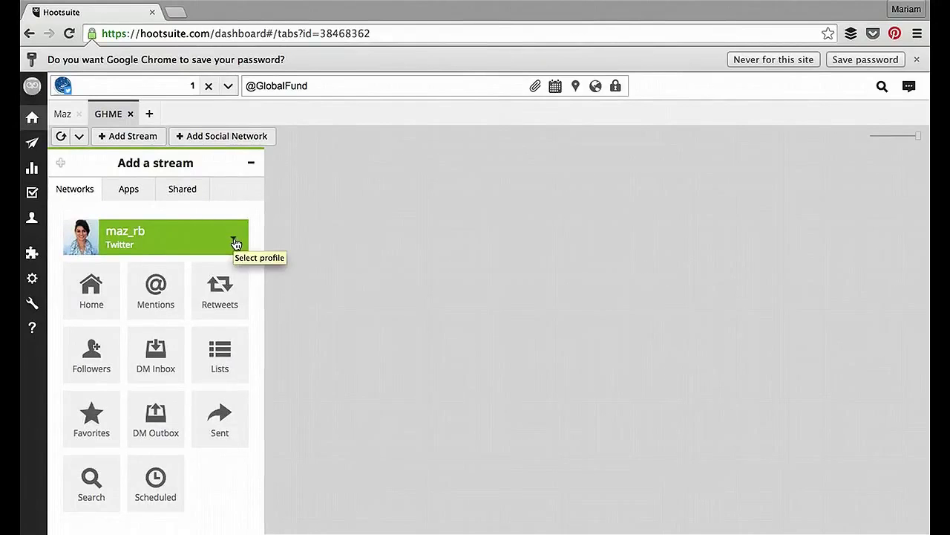
Step: Add Mentions and Retweeted streams for the Global Health MENA (MEGlobalHealth) profile
{"action": "left_click", "coordinate": [235, 243]}
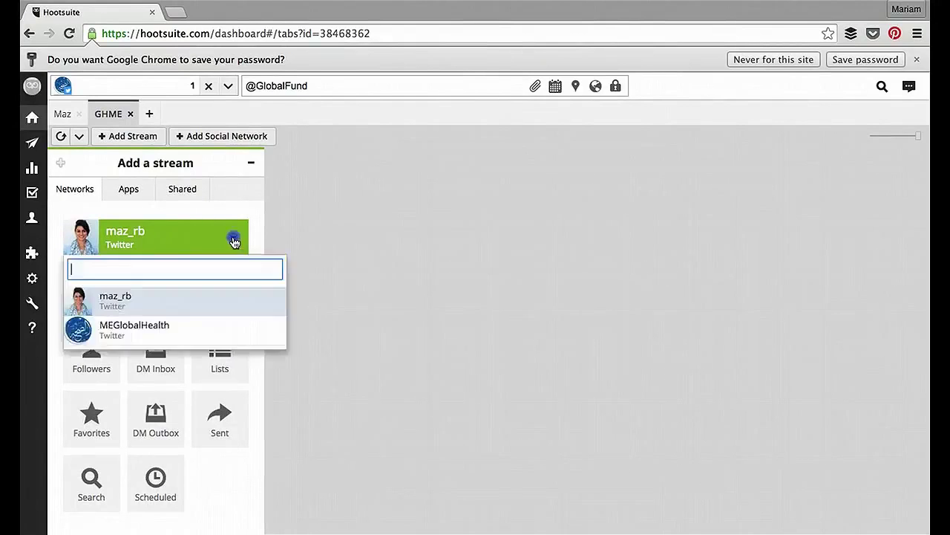
{"action": "left_click", "coordinate": [186, 330]}
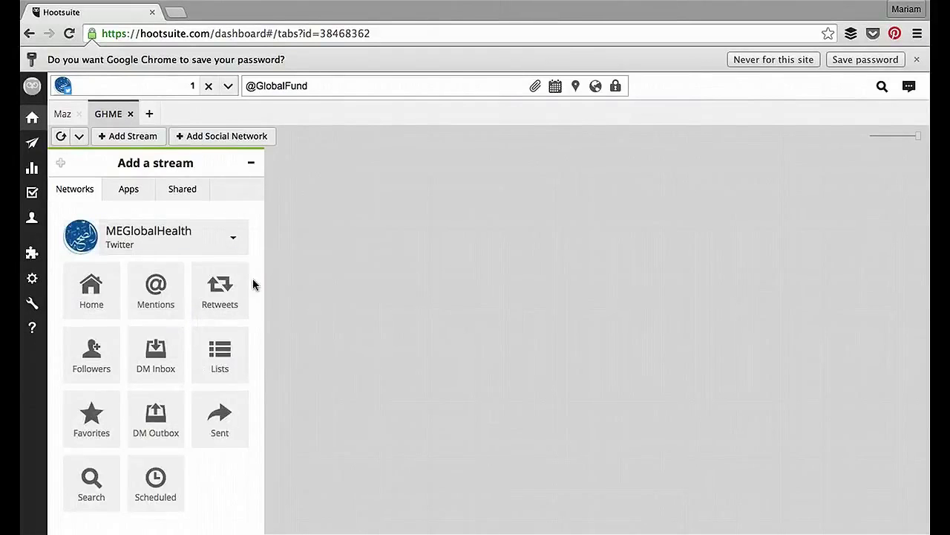
{"action": "left_click", "coordinate": [156, 282]}
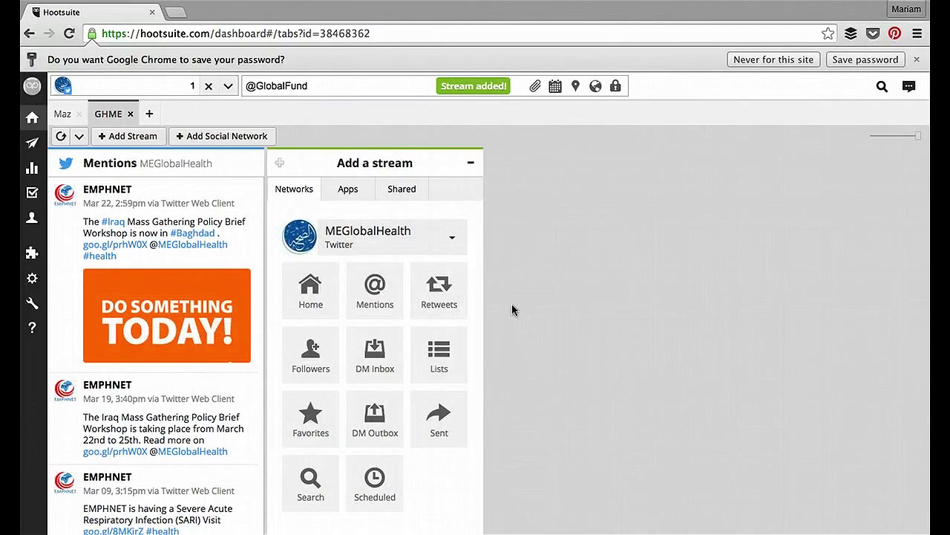
{"action": "left_click", "coordinate": [445, 297]}
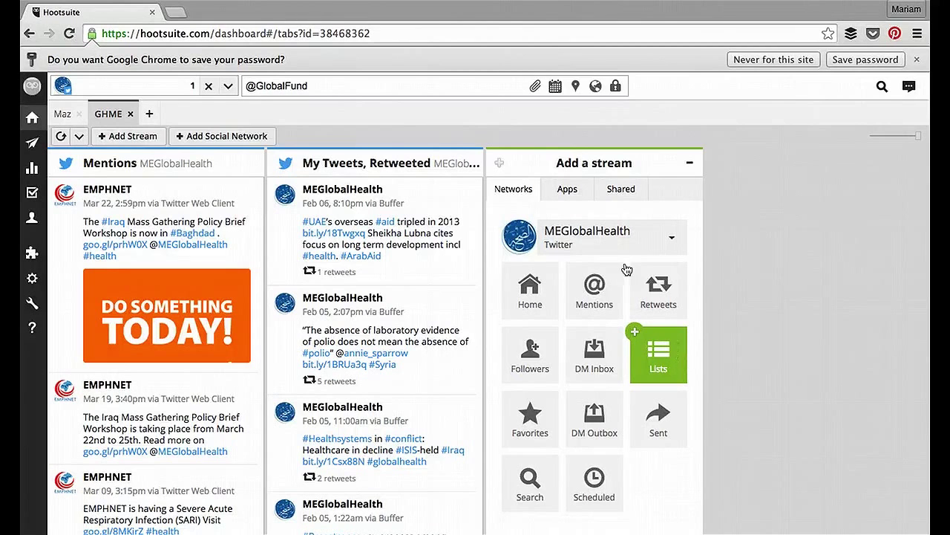
Step: Add the Arab health watchlist Twitter list as a stream and scroll through the new column
{"action": "left_click", "coordinate": [680, 349]}
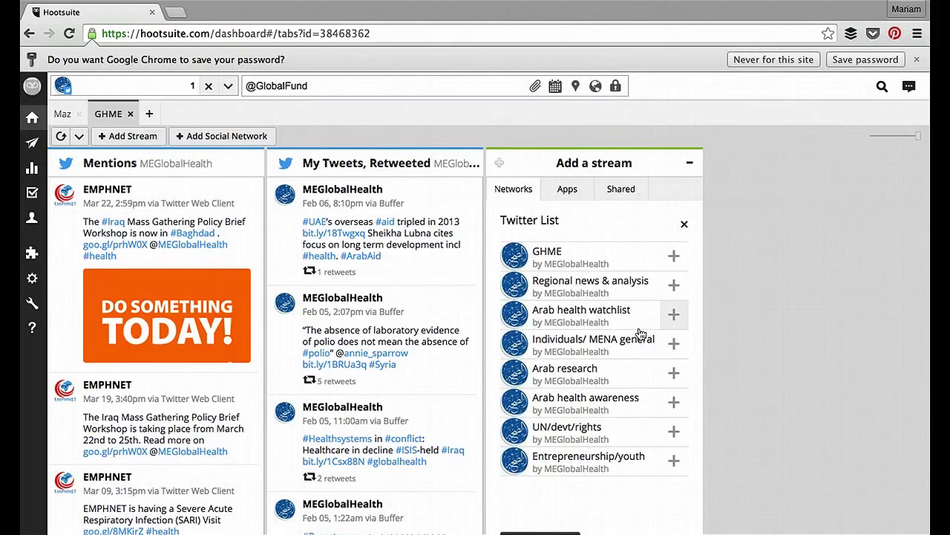
{"action": "left_click", "coordinate": [680, 322]}
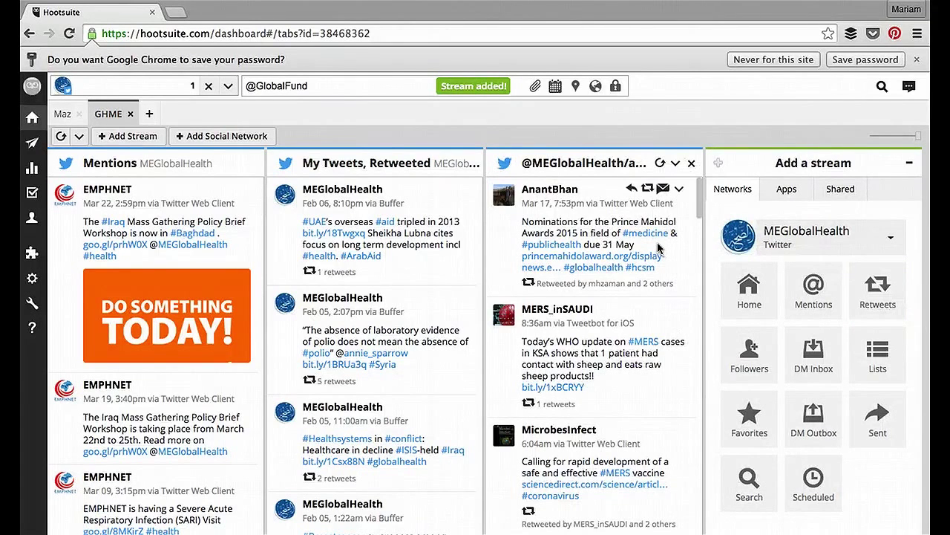
{"action": "scroll", "coordinate": [652, 360], "scroll_direction": "down", "scroll_amount": 3}
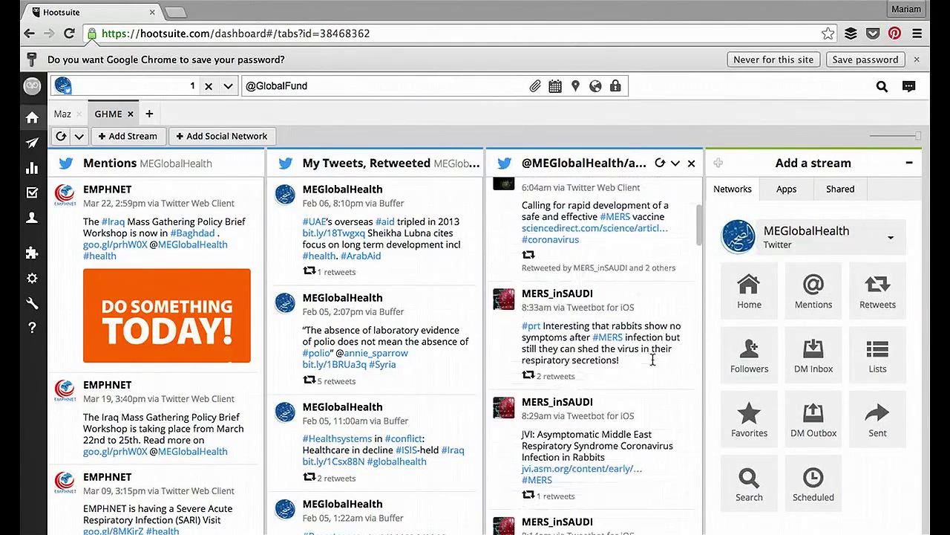
{"action": "scroll", "coordinate": [652, 359], "scroll_direction": "down", "scroll_amount": 5}
{"action": "scroll", "coordinate": [653, 359], "scroll_direction": "up", "scroll_amount": 3}
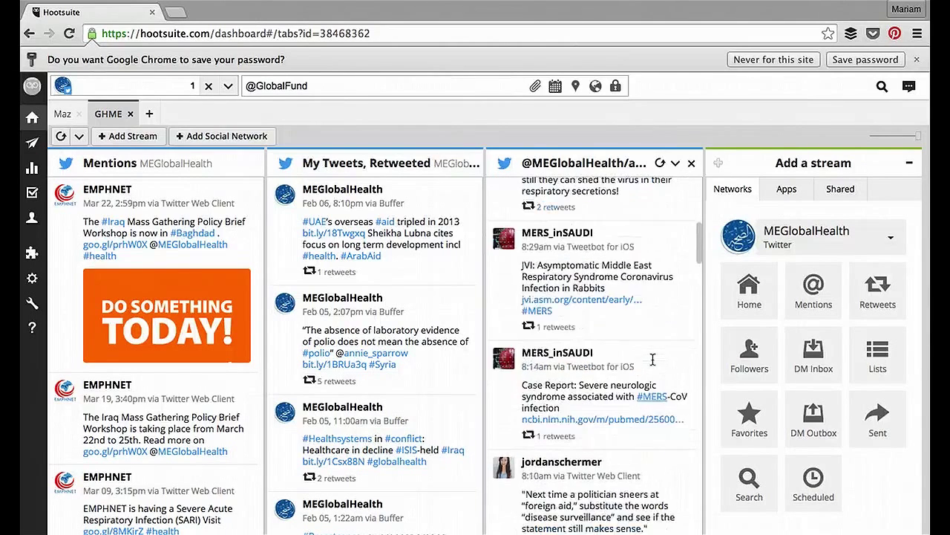
{"action": "scroll", "coordinate": [652, 359], "scroll_direction": "up", "scroll_amount": 5}
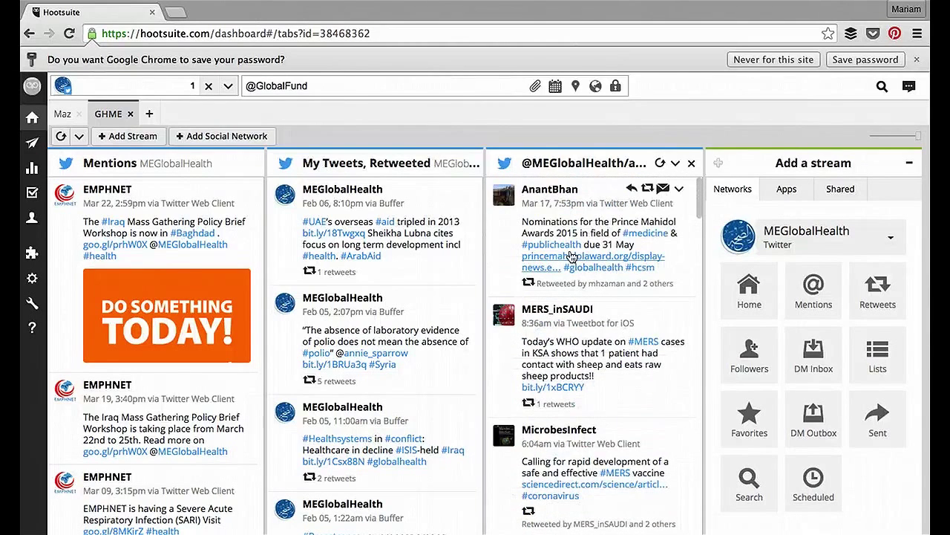
{"action": "mouse_move", "coordinate": [610, 191]}
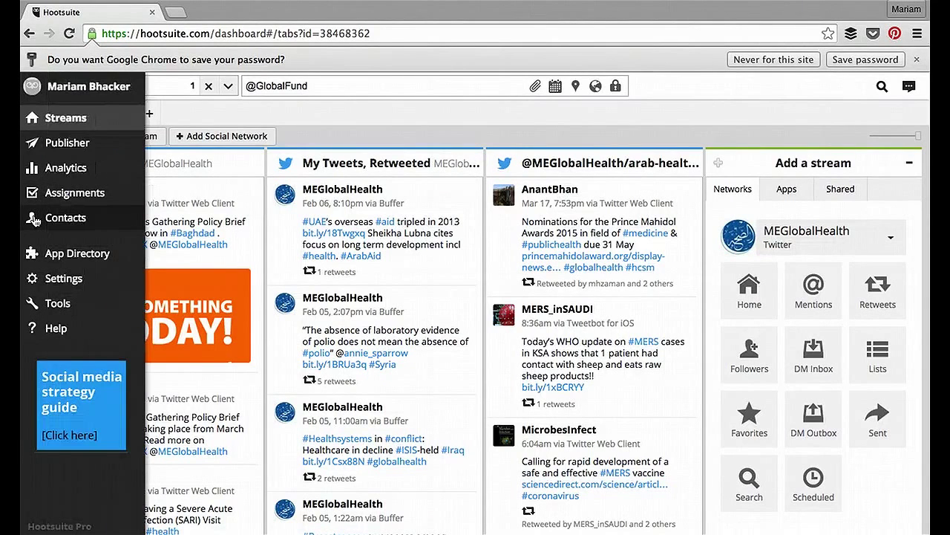
{"action": "left_click", "coordinate": [35, 220]}
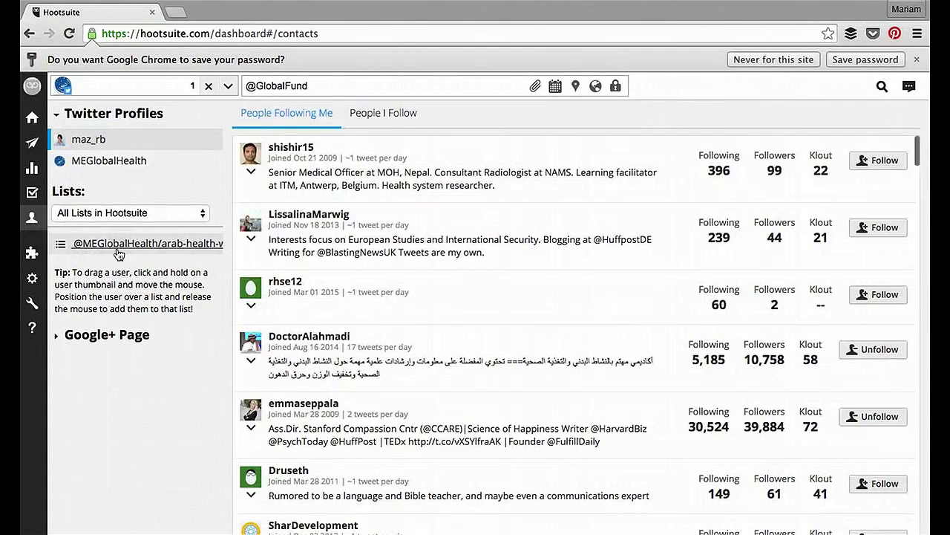
{"action": "left_click", "coordinate": [118, 255]}
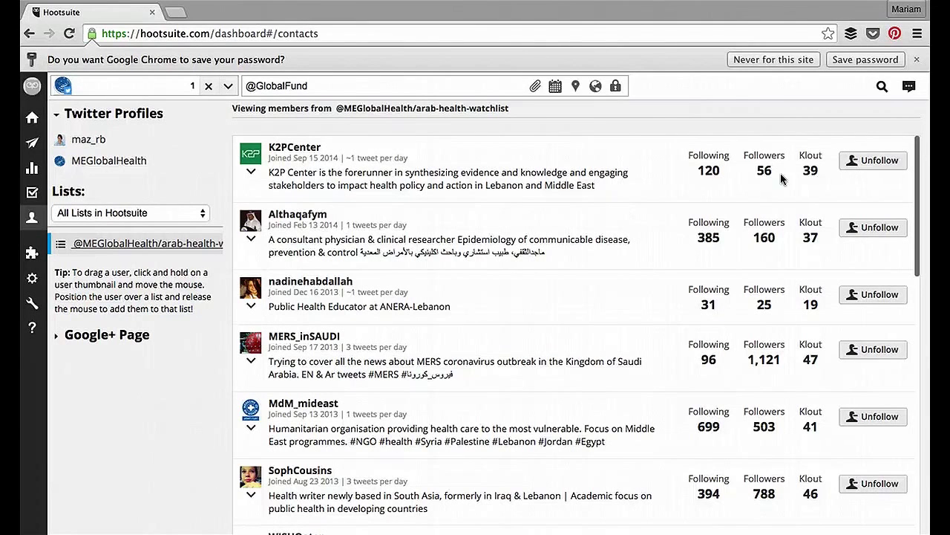
{"action": "scroll", "coordinate": [864, 279], "scroll_direction": "down", "scroll_amount": 4}
{"action": "scroll", "coordinate": [863, 274], "scroll_direction": "up", "scroll_amount": 4}
{"action": "left_click", "coordinate": [35, 121]}
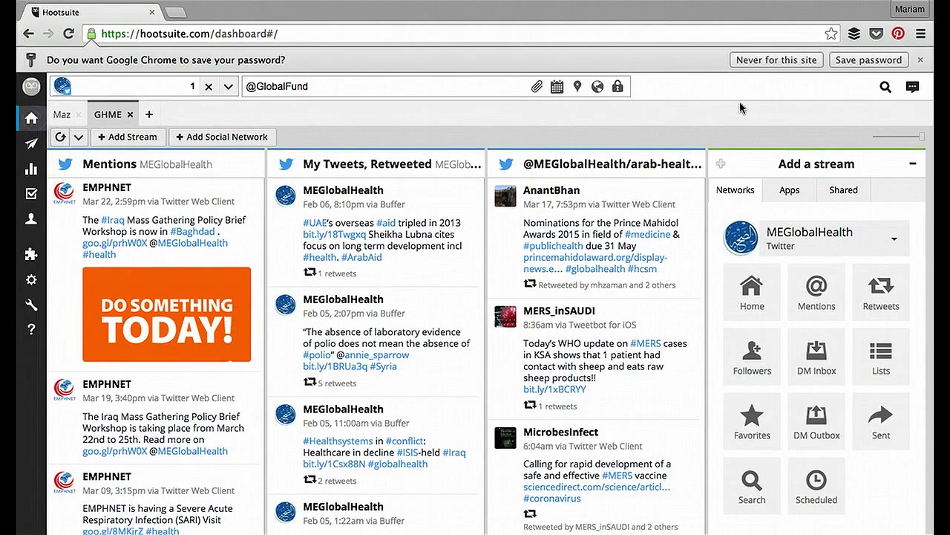
Step: Start a new Twitter list stream with MEGlobalHealth chosen as the profile
{"action": "left_click", "coordinate": [130, 87]}
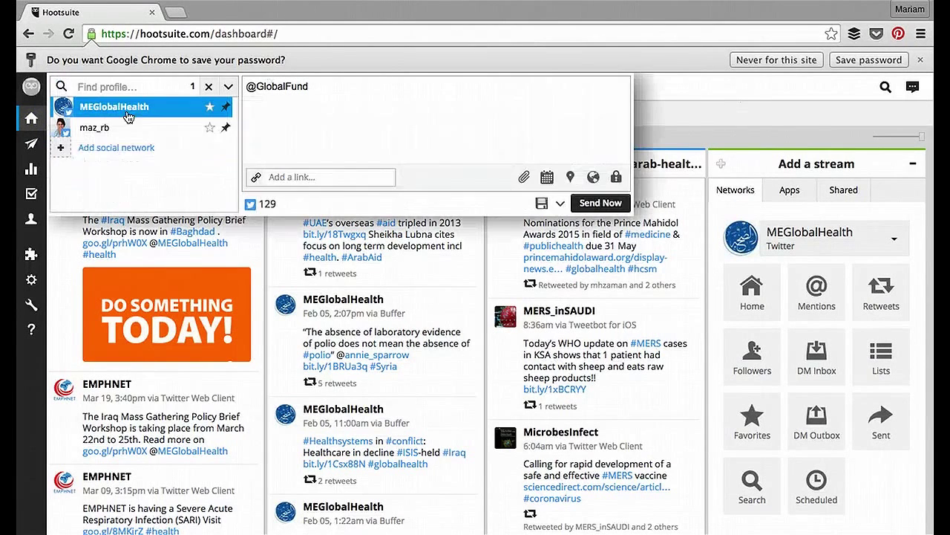
{"action": "left_click", "coordinate": [460, 261]}
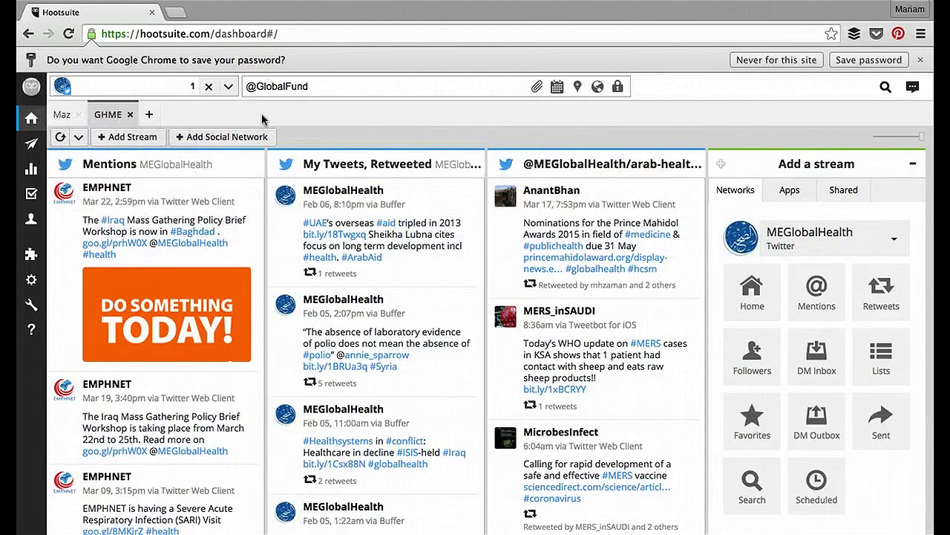
{"action": "left_click", "coordinate": [128, 138]}
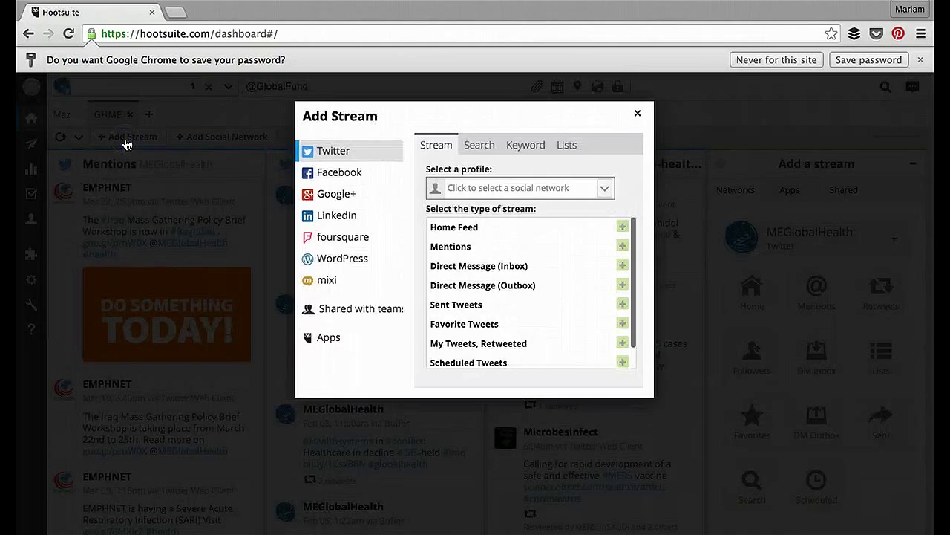
{"action": "left_click", "coordinate": [565, 147]}
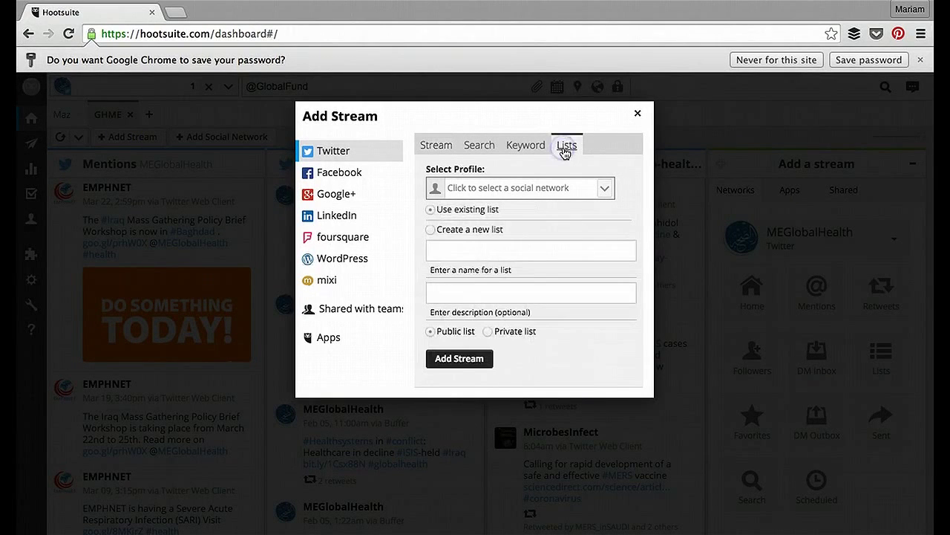
{"action": "left_click", "coordinate": [605, 189]}
{"action": "left_click", "coordinate": [606, 188]}
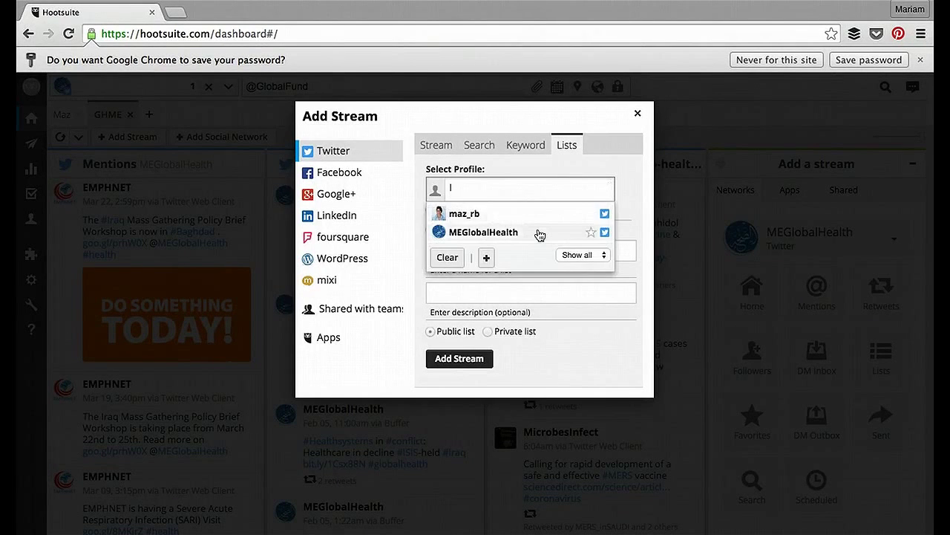
{"action": "left_click", "coordinate": [540, 234]}
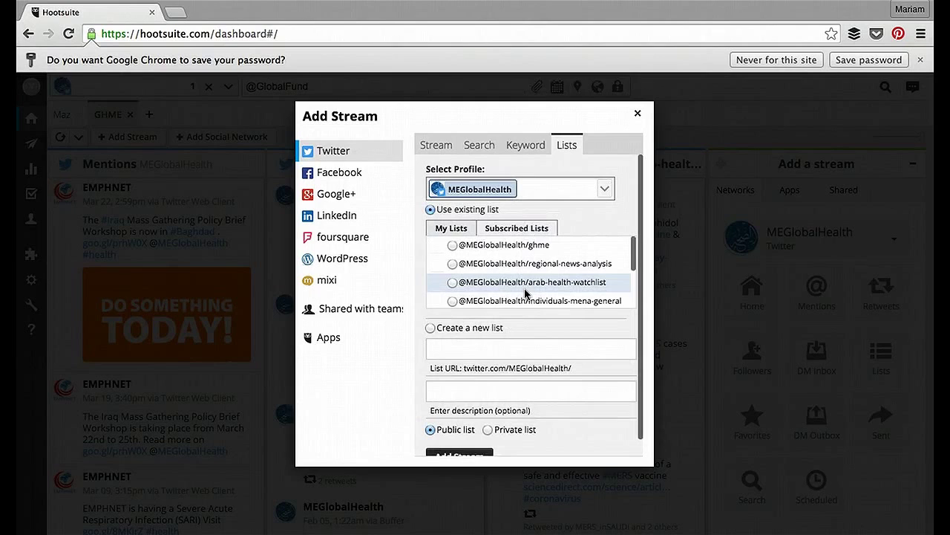
Step: Try Create a new list, toggle it Private then Public, and close without adding
{"action": "left_click", "coordinate": [431, 327]}
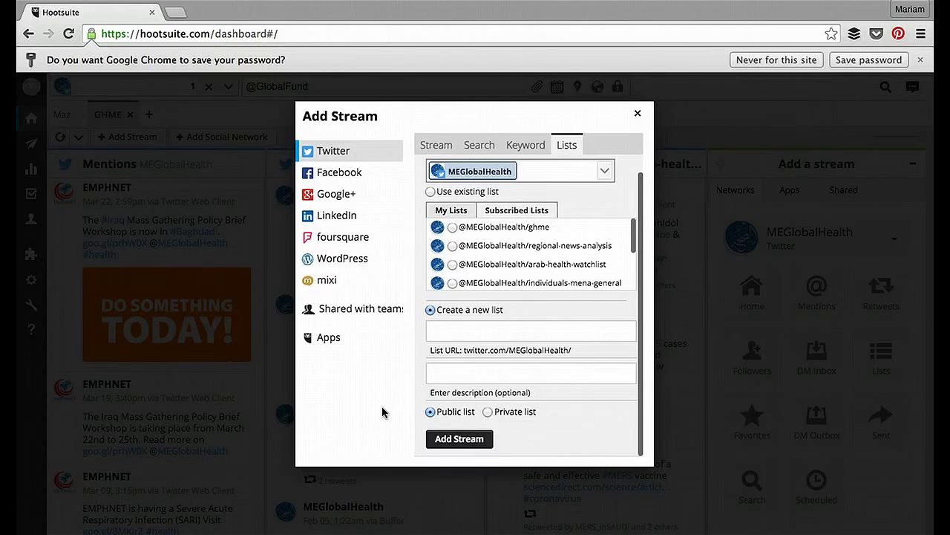
{"action": "left_click", "coordinate": [488, 413]}
{"action": "left_click", "coordinate": [428, 415]}
{"action": "left_click", "coordinate": [637, 113]}
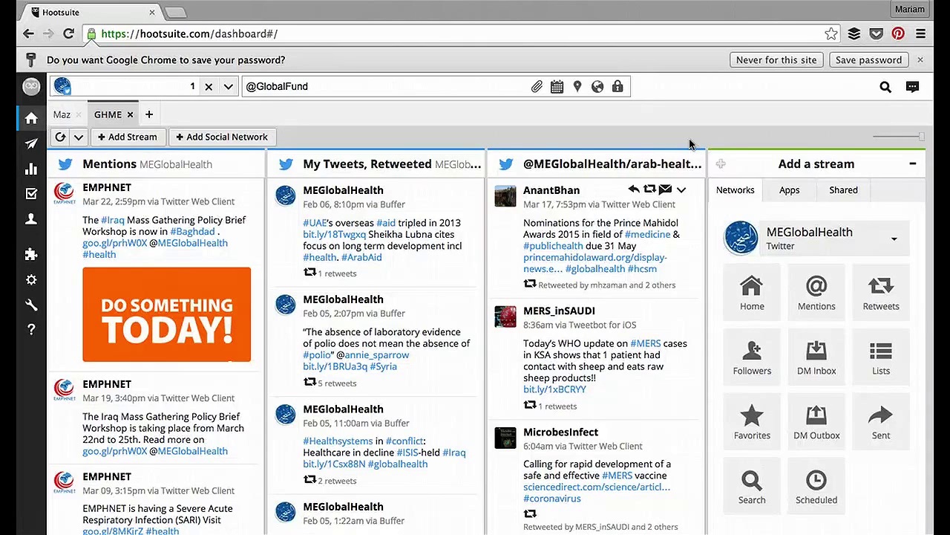
Step: Add a 'health systems AND tb' search stream and reply to GlobalFund's World TB Day tweet
{"action": "left_click", "coordinate": [749, 493]}
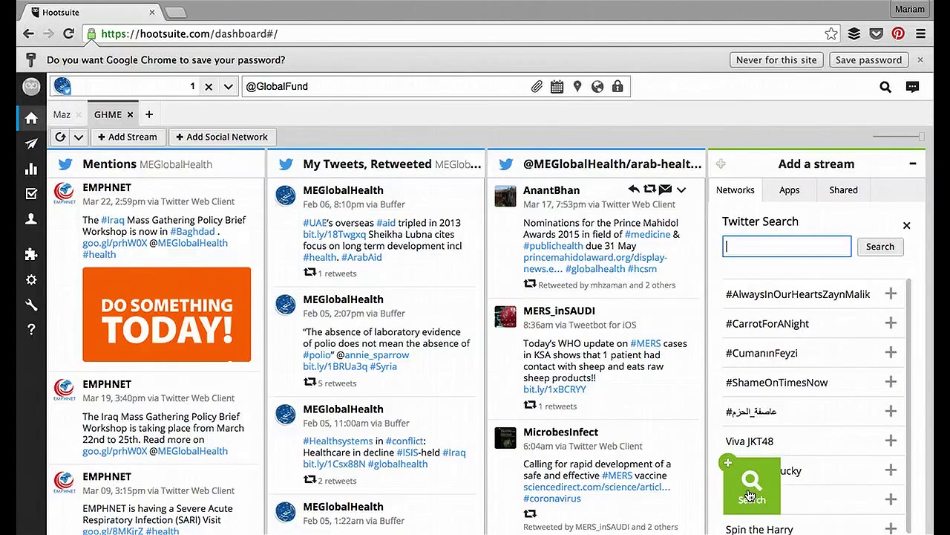
{"action": "type", "text": "health systems AND tb"}
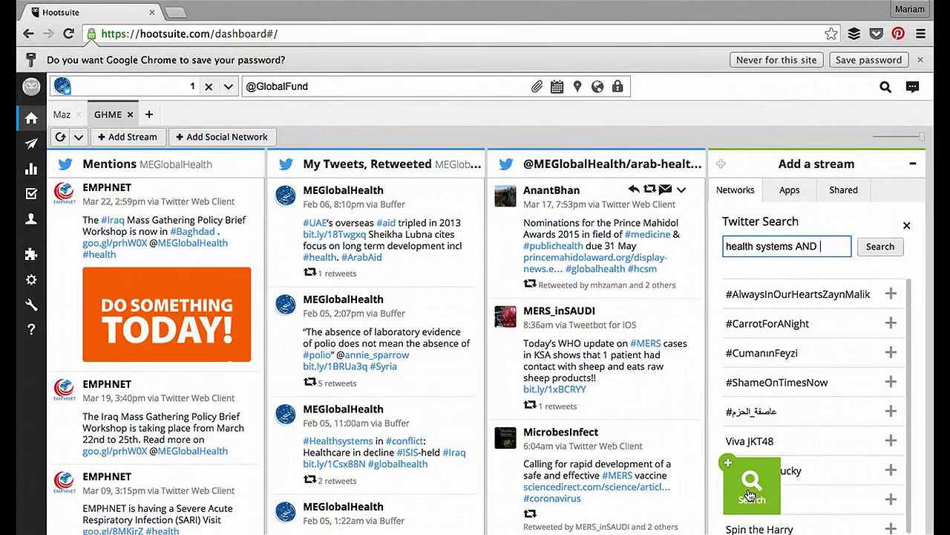
{"action": "left_click", "coordinate": [881, 246]}
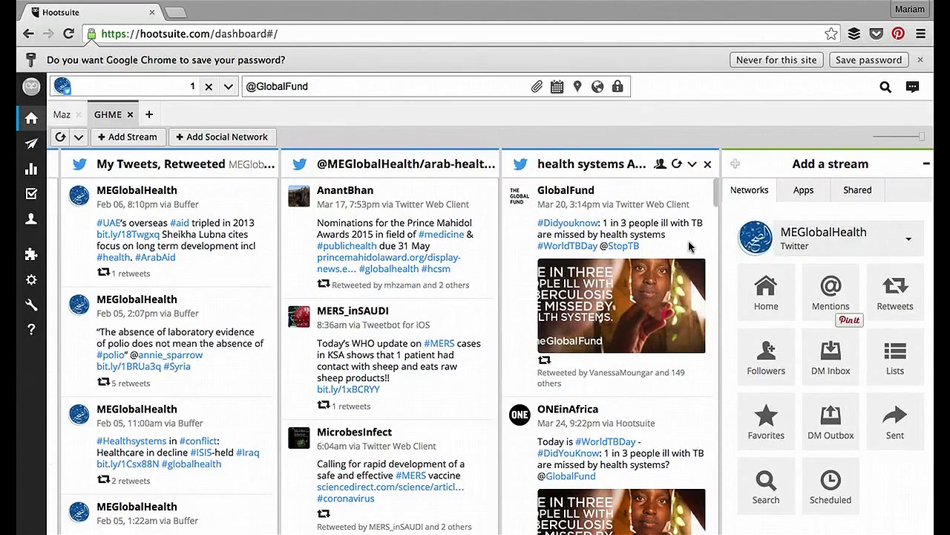
{"action": "mouse_move", "coordinate": [651, 195]}
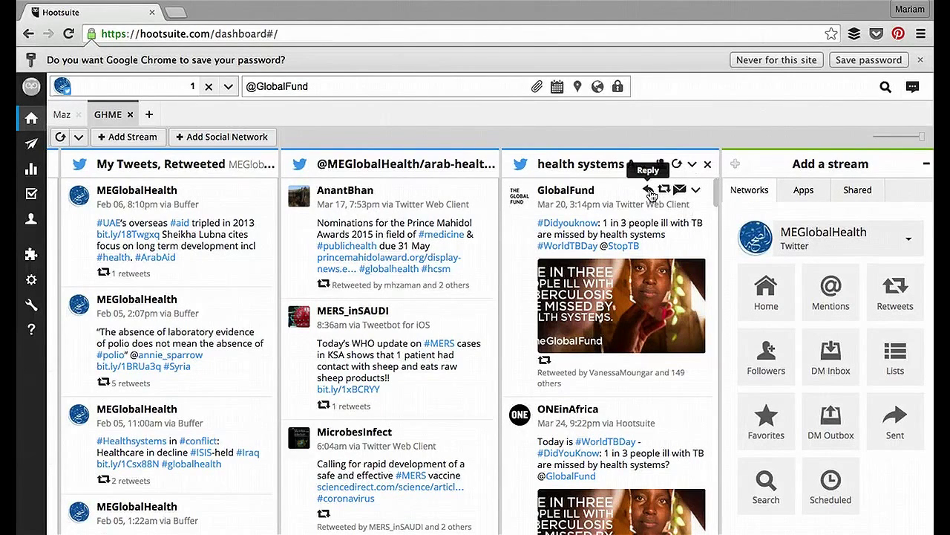
{"action": "left_click", "coordinate": [651, 195]}
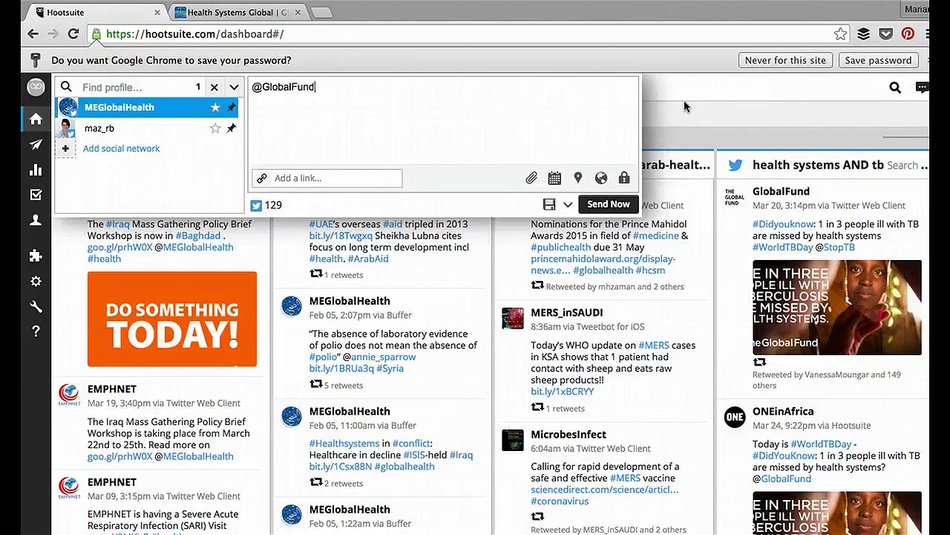
{"action": "left_click_drag", "start_coordinate": [323, 91], "coordinate": [253, 86]}
{"action": "key", "text": "BackSpace"}
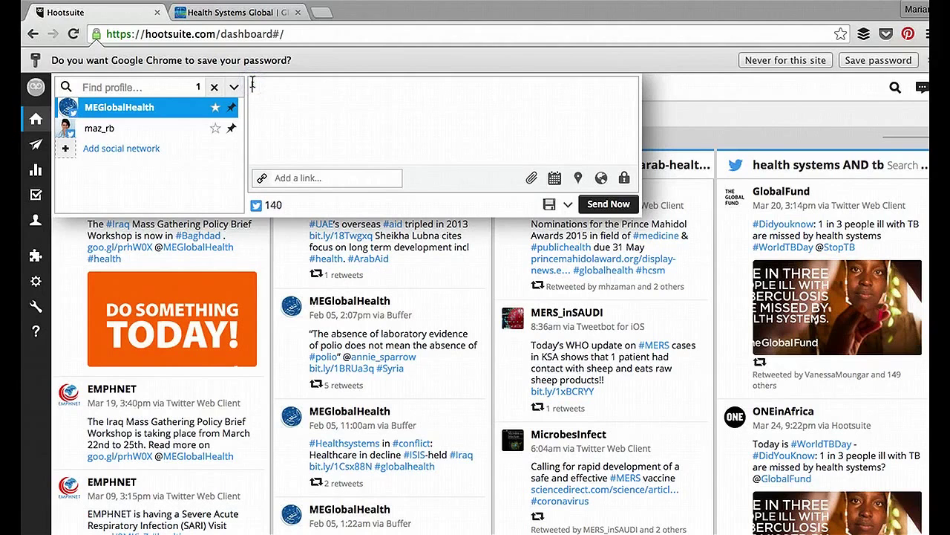
{"action": "left_click", "coordinate": [268, 21]}
{"action": "scroll", "coordinate": [209, 354], "scroll_direction": "down", "scroll_amount": 2}
{"action": "scroll", "coordinate": [208, 355], "scroll_direction": "down", "scroll_amount": 3}
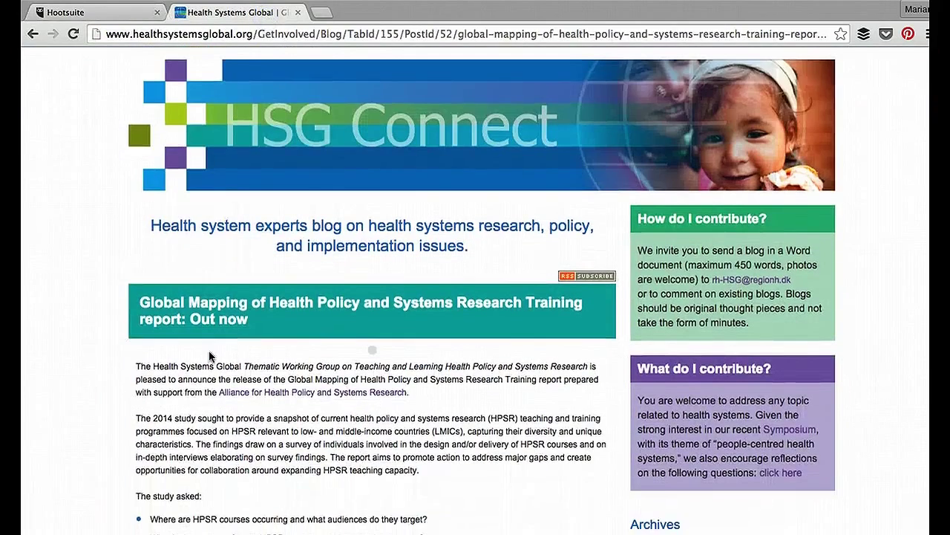
{"action": "left_click_drag", "start_coordinate": [248, 257], "coordinate": [139, 237]}
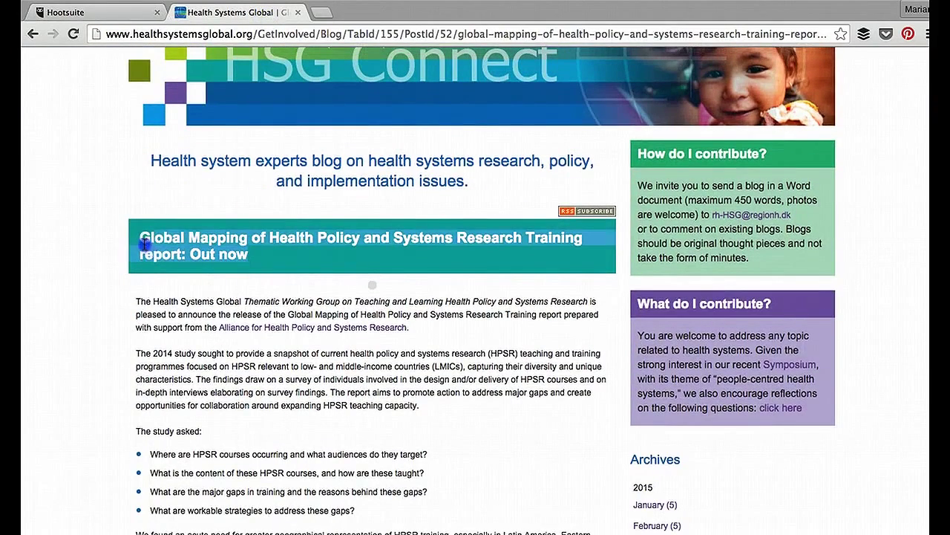
{"action": "left_click", "coordinate": [126, 14]}
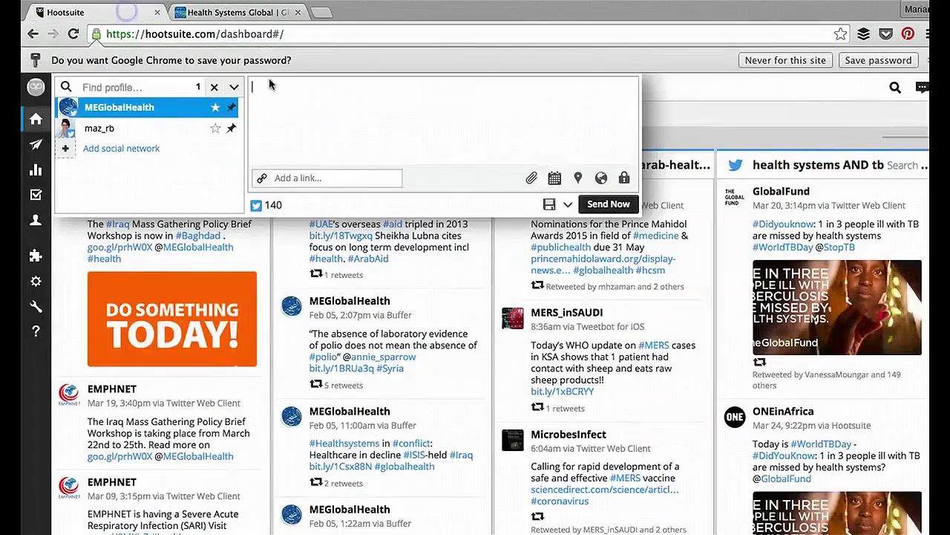
{"action": "left_click", "coordinate": [301, 90]}
{"action": "type", "text": "Global Mapping of Health Policy and Systems Research Training report: Out now - See more at: http://www.healthsystemsglobal.org/GetInvolved/Blog/TabId/155/PostId/52/global-mapping-of-health-policy-and-systems-research-training-report-out-now.aspx#sthash.wvNcFvjy.dpuf"}
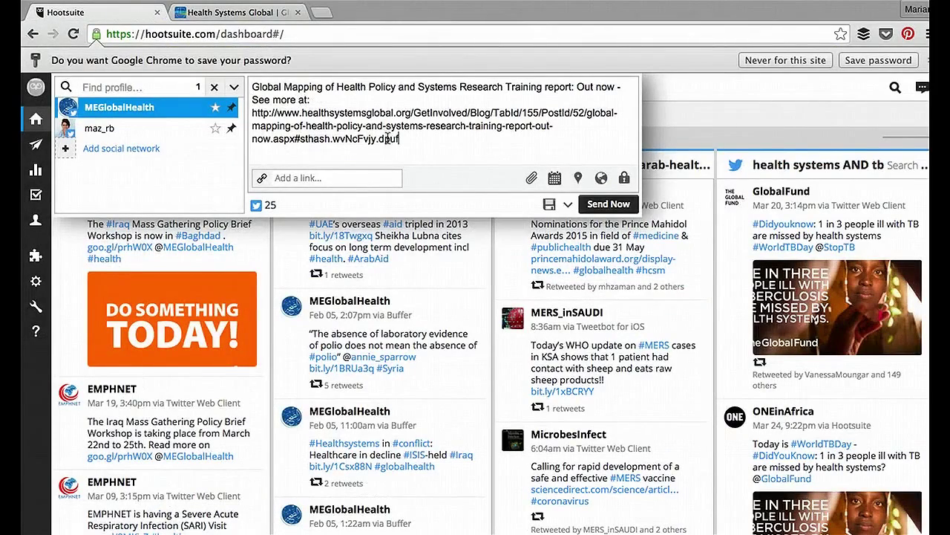
{"action": "left_click_drag", "start_coordinate": [401, 140], "coordinate": [248, 109]}
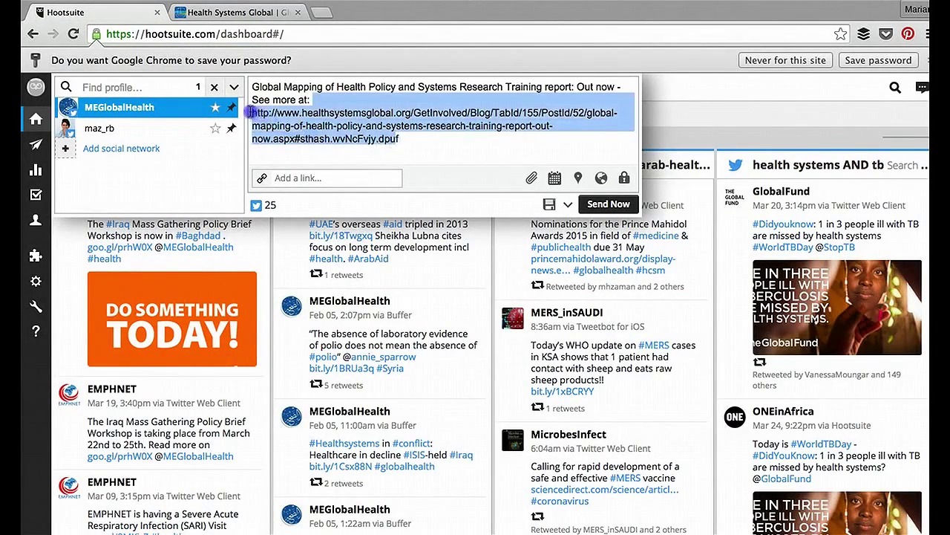
{"action": "key", "text": "BackSpace"}
{"action": "left_click_drag", "start_coordinate": [319, 100], "coordinate": [232, 100]}
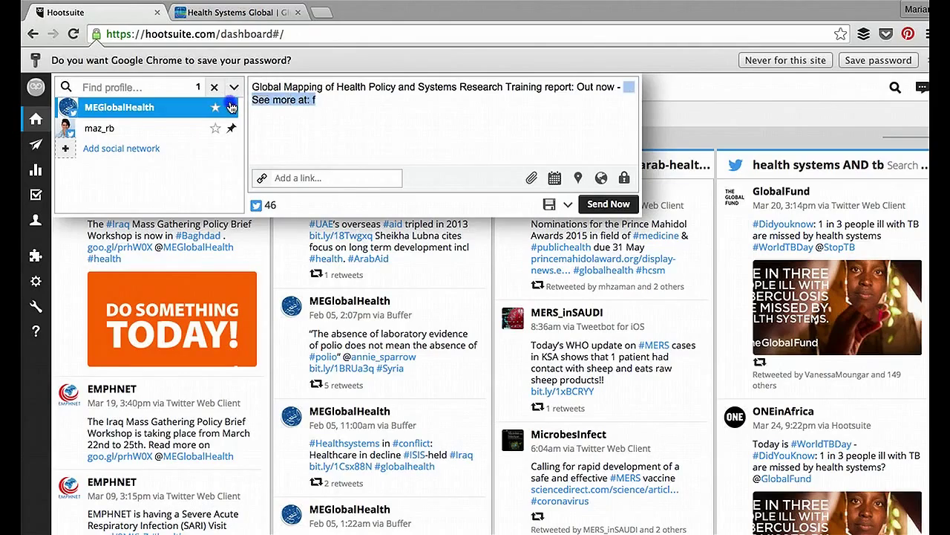
{"action": "key", "text": "BackSpace"}
{"action": "key", "text": "BackSpace"}
{"action": "left_click", "coordinate": [264, 14]}
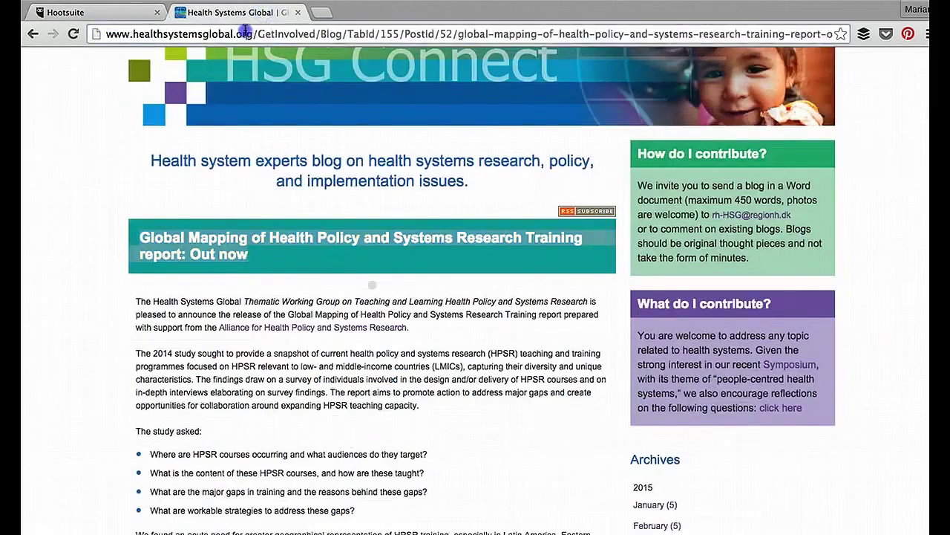
{"action": "left_click", "coordinate": [119, 12]}
{"action": "left_click", "coordinate": [288, 178]}
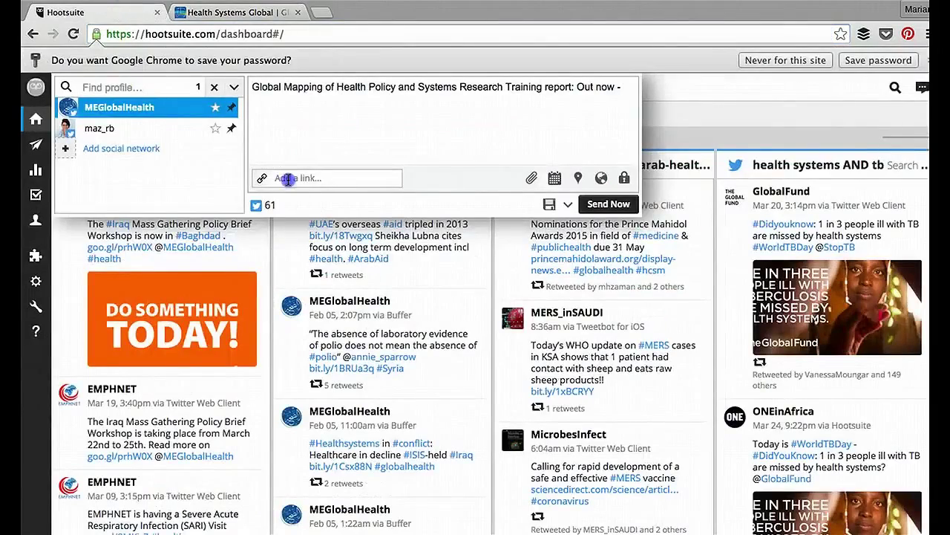
{"action": "key", "text": "ctrl+v"}
{"action": "left_click", "coordinate": [449, 181]}
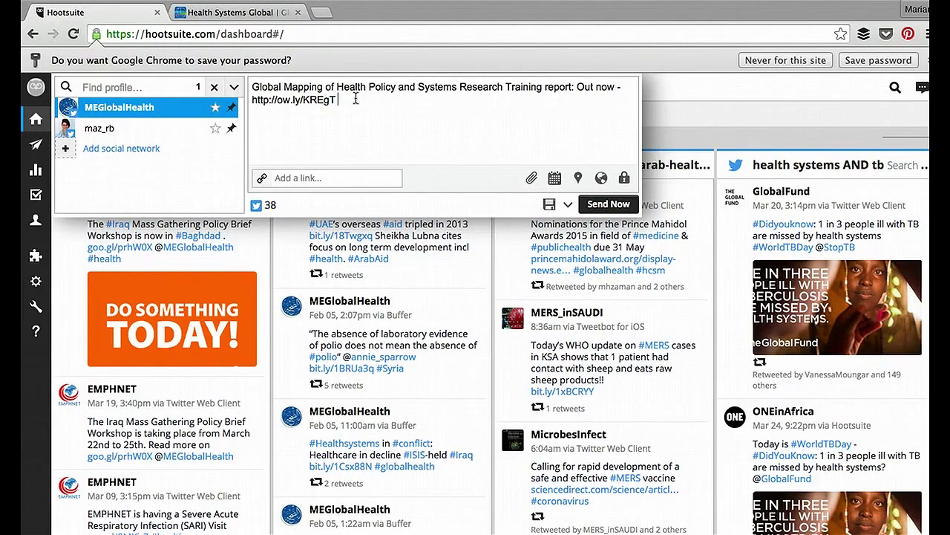
Step: Append the hashtags #hpsr and #healthsystems to the tweet
{"action": "type", "text": "#hpsr"}
{"action": "type", "text": "#heal"}
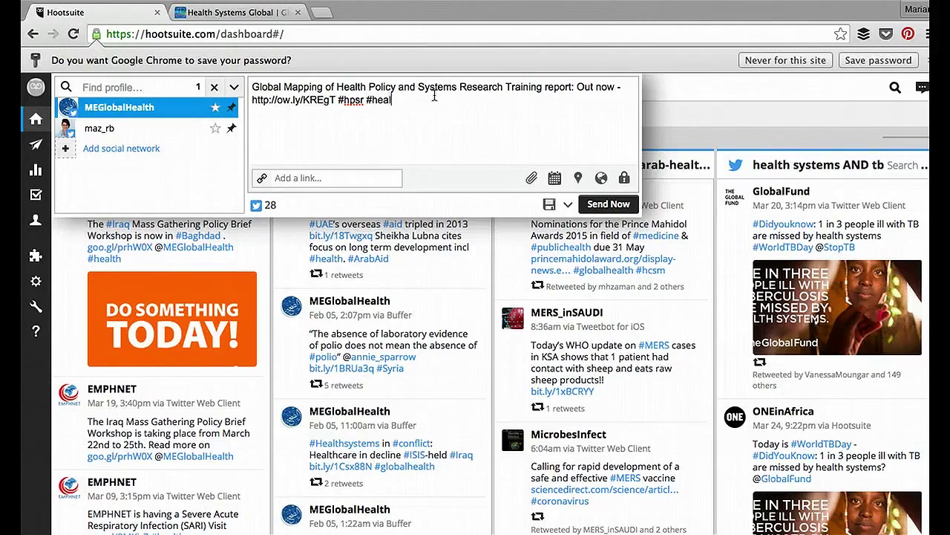
{"action": "type", "text": "thsystems"}
{"action": "left_click", "coordinate": [531, 183]}
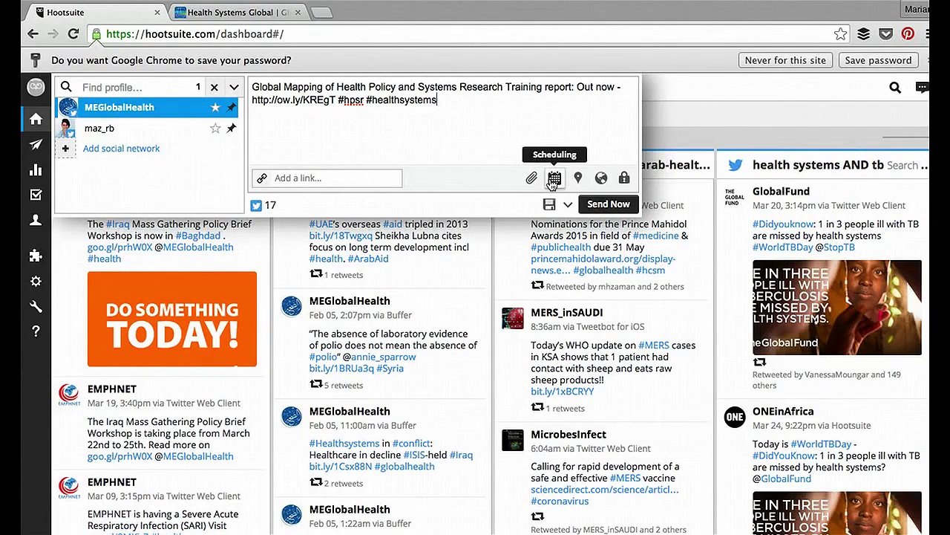
{"action": "left_click", "coordinate": [554, 179]}
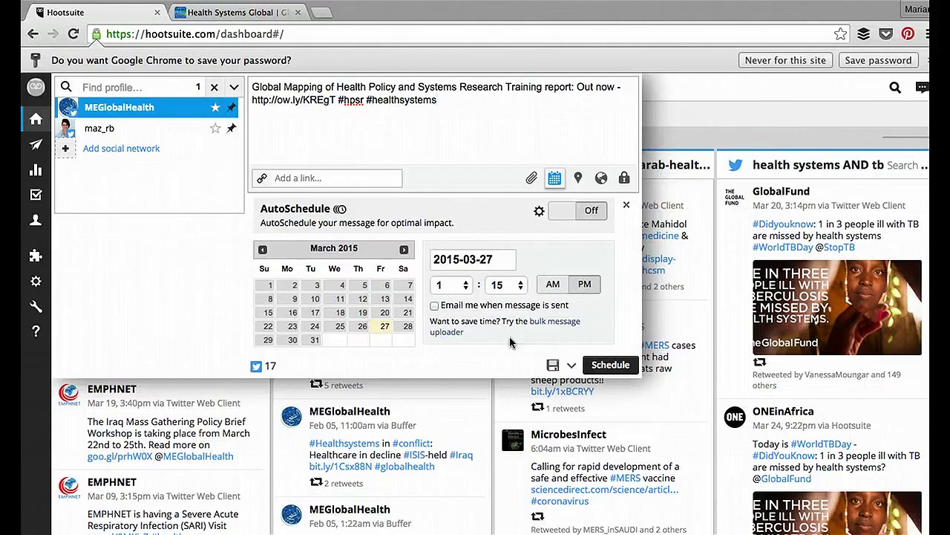
Step: Set the send hour to 3, swap the sender from MEGlobalHealth to the second profile, and schedule
{"action": "left_click", "coordinate": [465, 288]}
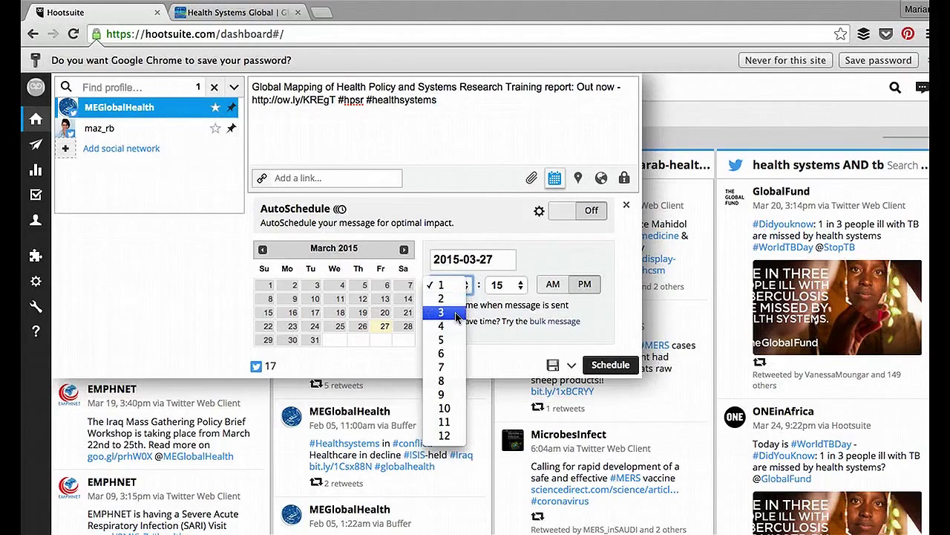
{"action": "left_click", "coordinate": [447, 312]}
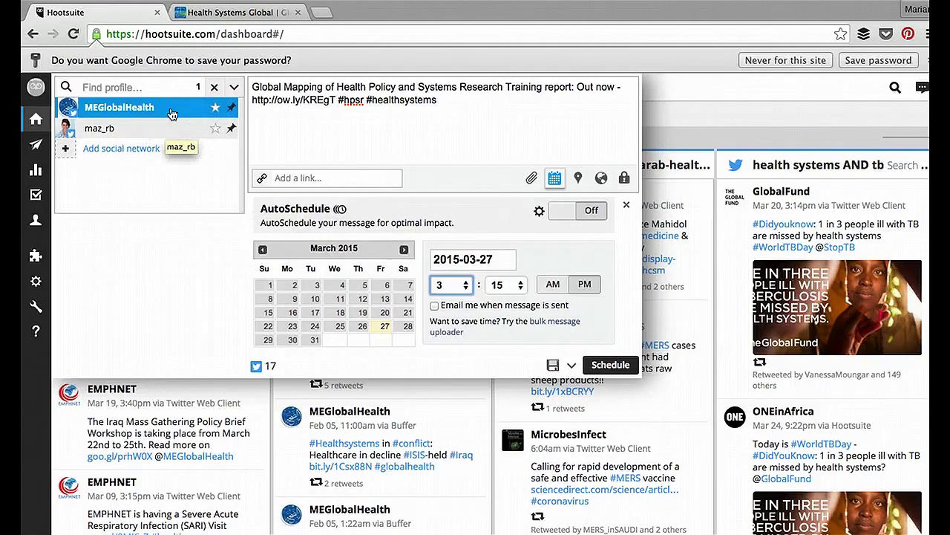
{"action": "left_click", "coordinate": [152, 133]}
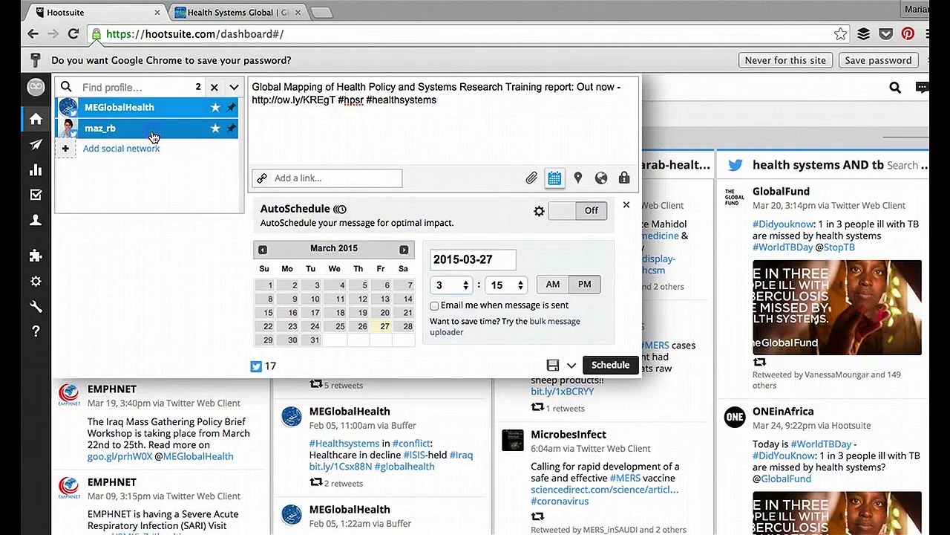
{"action": "left_click", "coordinate": [170, 116]}
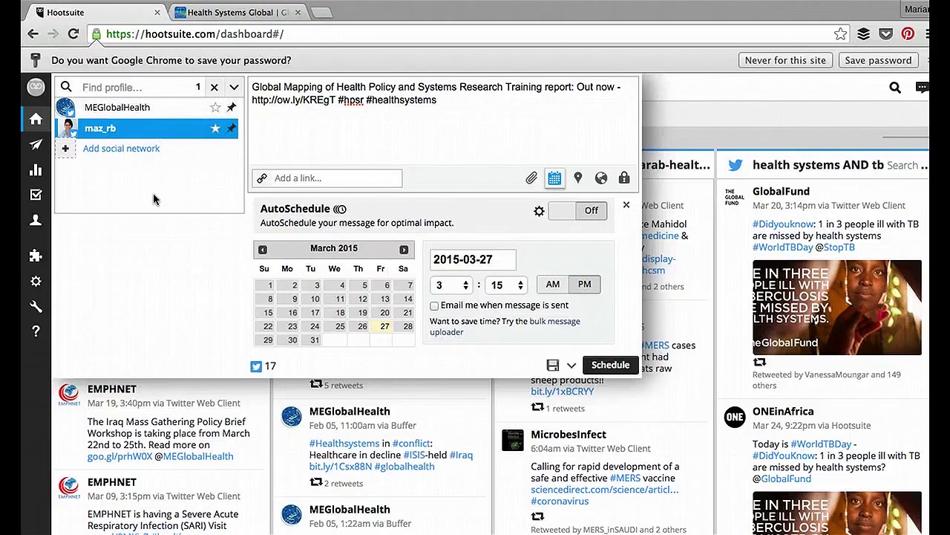
{"action": "left_click", "coordinate": [611, 366]}
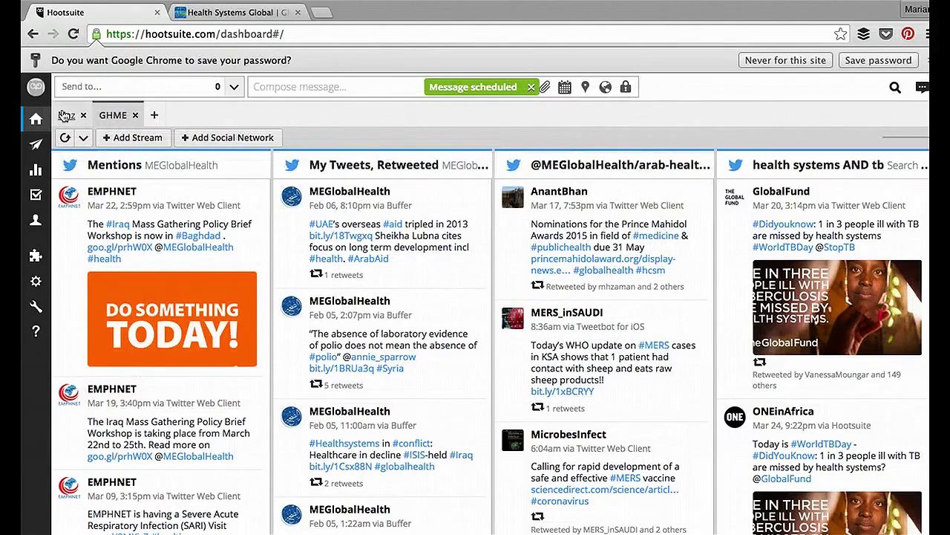
Step: Filter Publisher's scheduled messages to the second profile only, then go back to the streams dashboard
{"action": "mouse_move", "coordinate": [33, 151]}
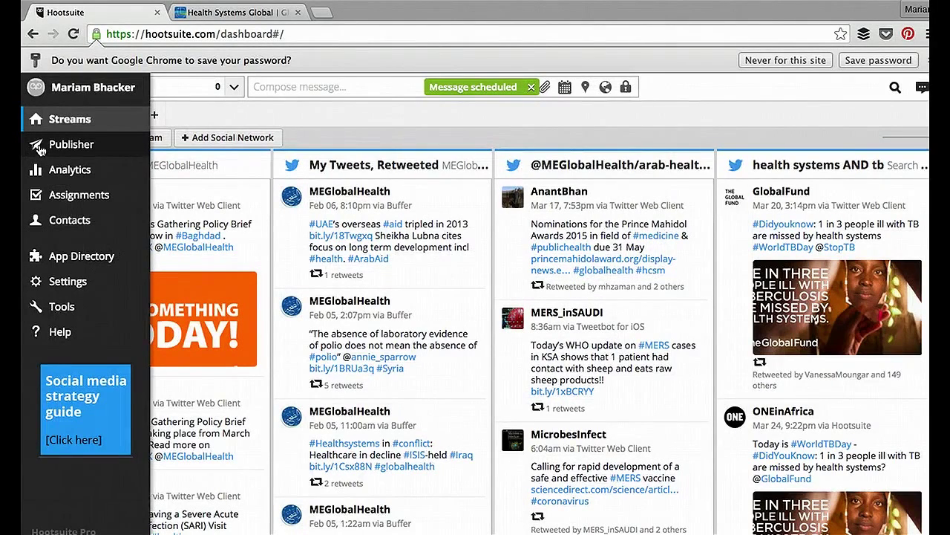
{"action": "left_click", "coordinate": [39, 149]}
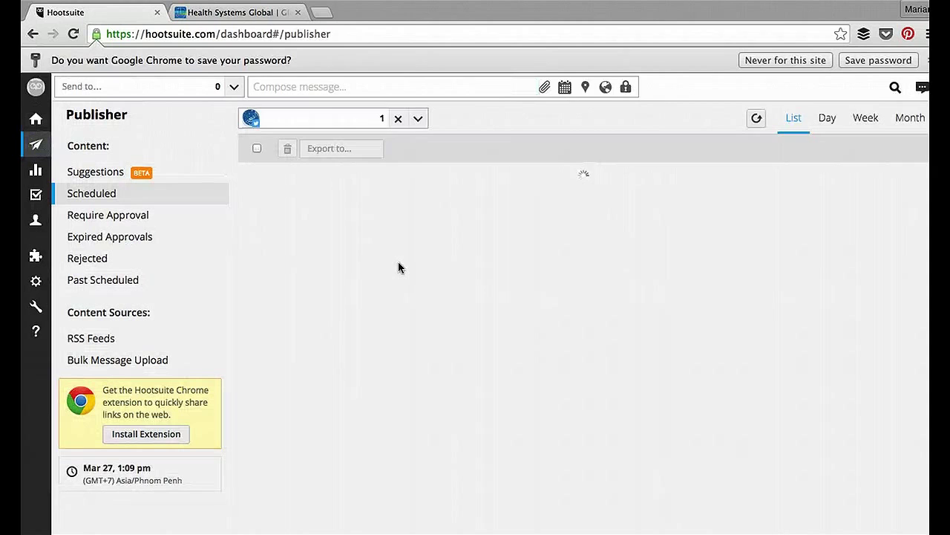
{"action": "left_click", "coordinate": [300, 120]}
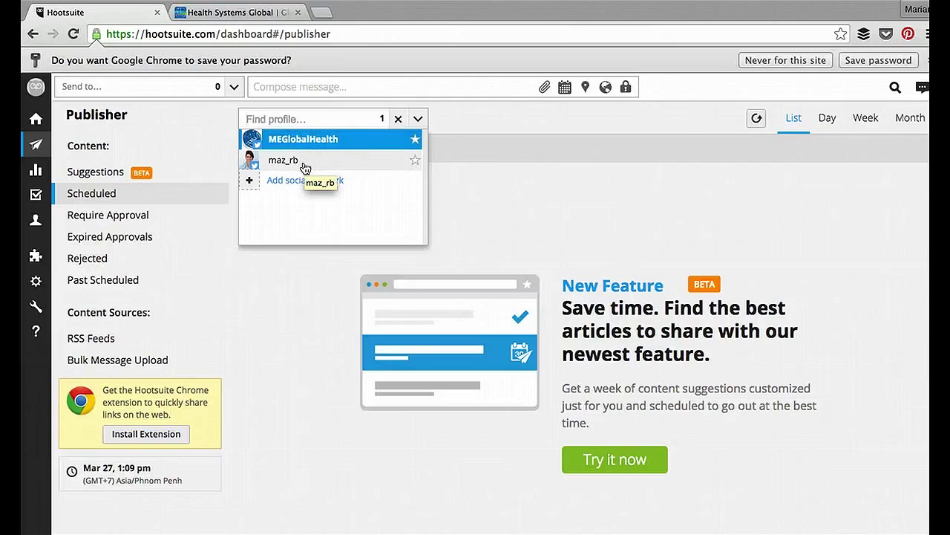
{"action": "left_click", "coordinate": [304, 163]}
{"action": "left_click", "coordinate": [359, 139]}
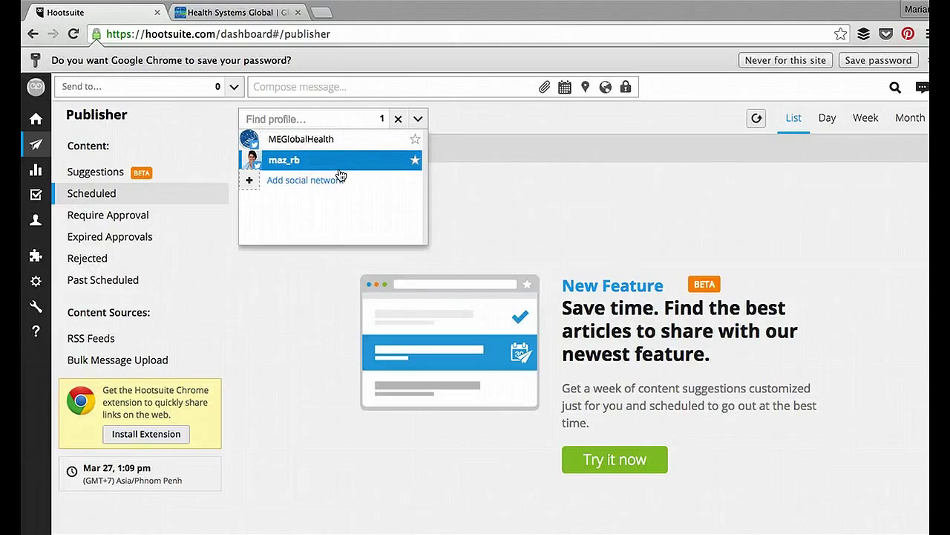
{"action": "left_click", "coordinate": [576, 232]}
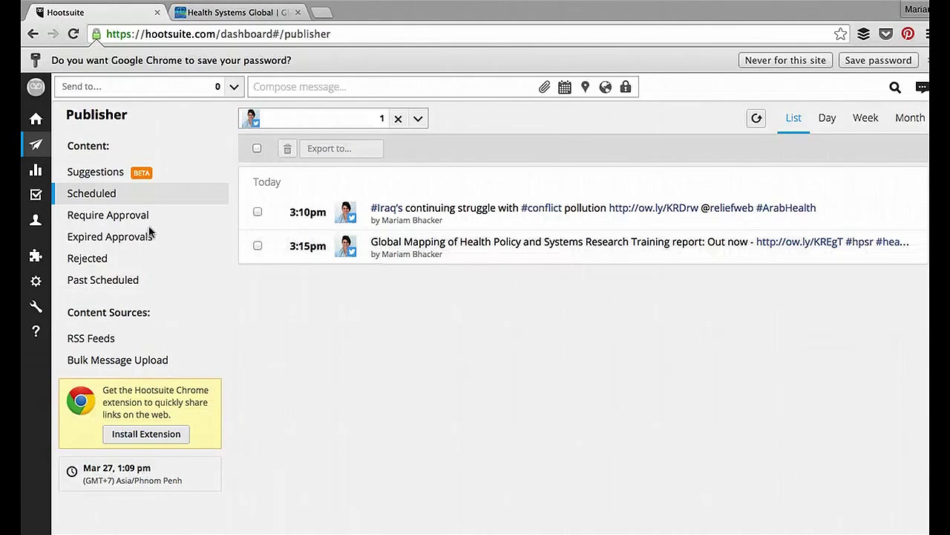
{"action": "left_click", "coordinate": [34, 121]}
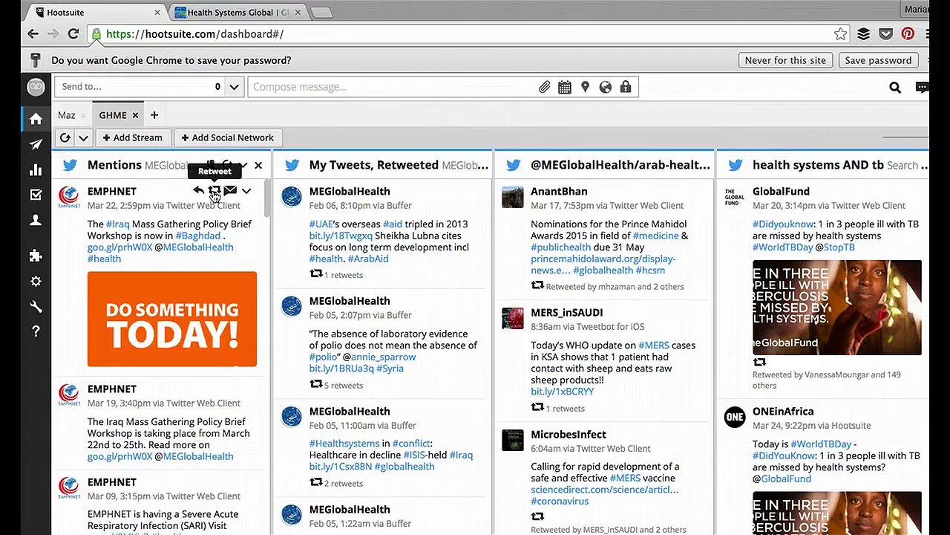
Step: Retweet EMPHNET's Baghdad workshop mention with editing, keeping the 1:20 PM, Mar 27 2015 send time
{"action": "left_click", "coordinate": [214, 193]}
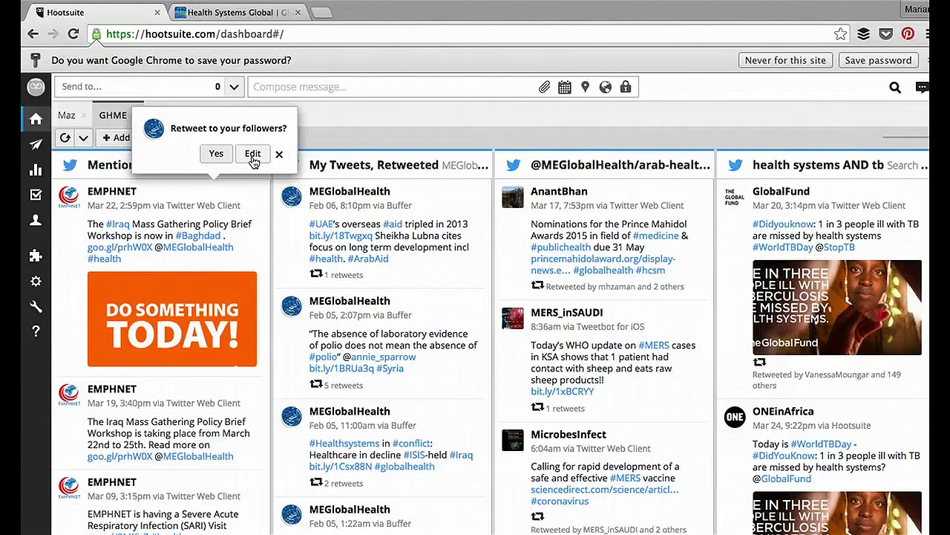
{"action": "left_click", "coordinate": [253, 154]}
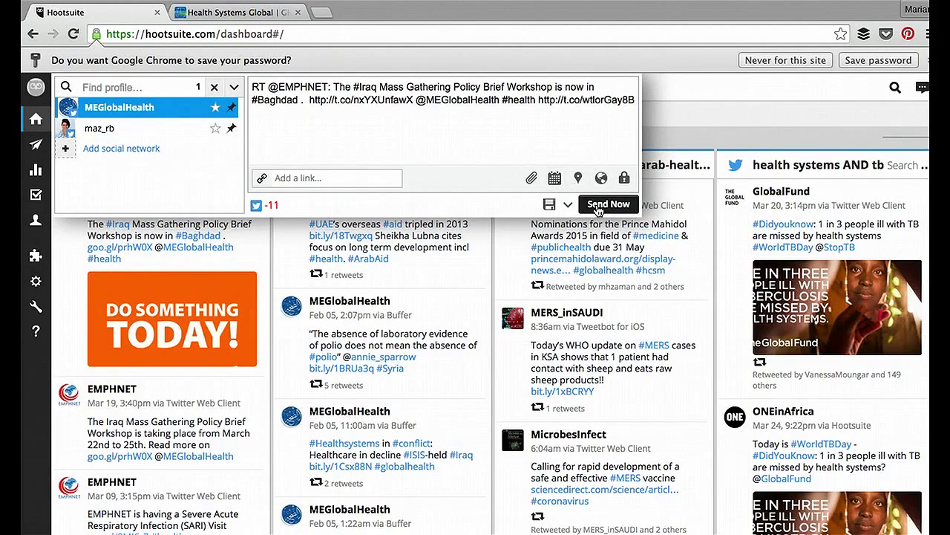
{"action": "left_click", "coordinate": [555, 178]}
{"action": "left_click", "coordinate": [555, 179]}
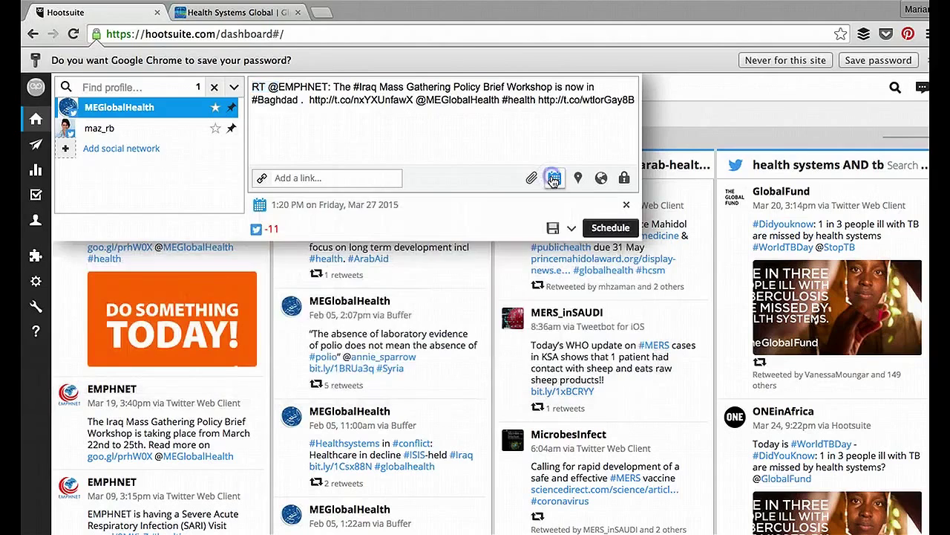